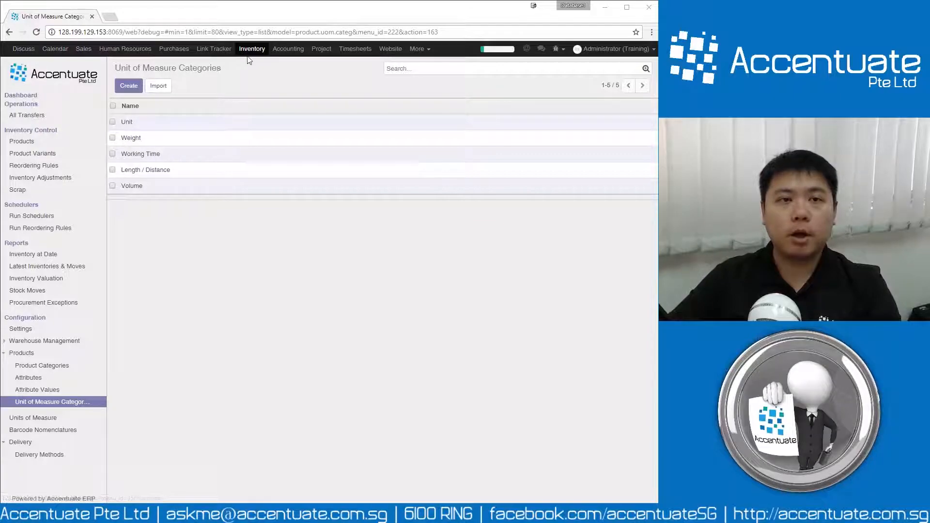
Step: Create and save a unit of measure category named Packet Drinks in the Inventory configuration
{"action": "left_click", "coordinate": [258, 51]}
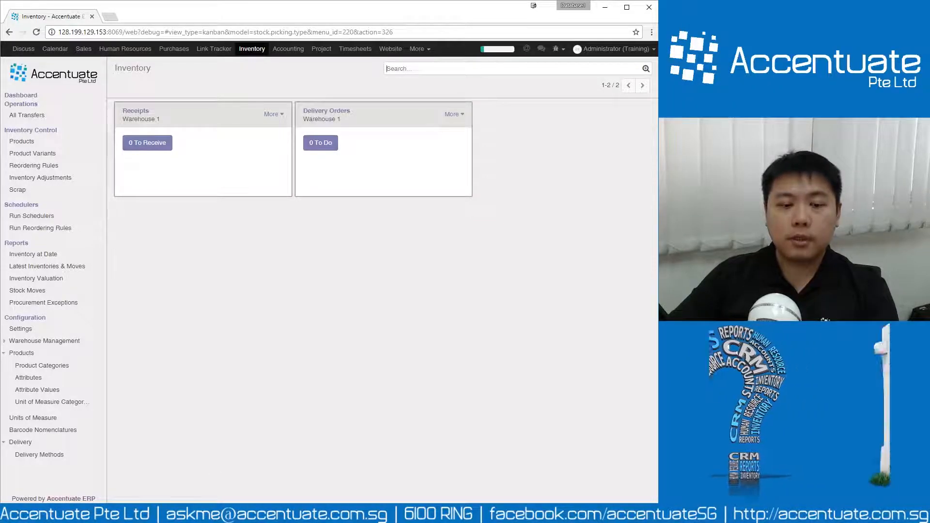
{"action": "left_click", "coordinate": [349, 512]}
{"action": "left_click", "coordinate": [35, 126]}
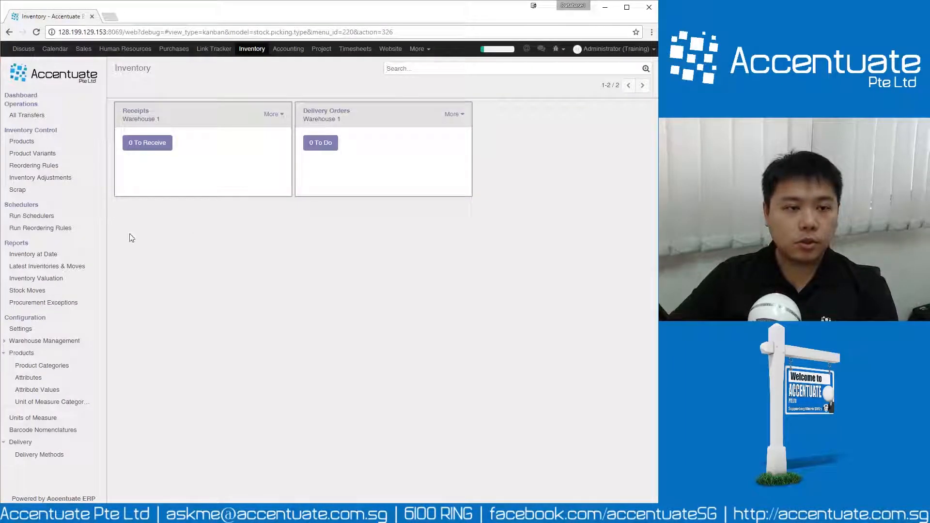
{"action": "left_click", "coordinate": [71, 403]}
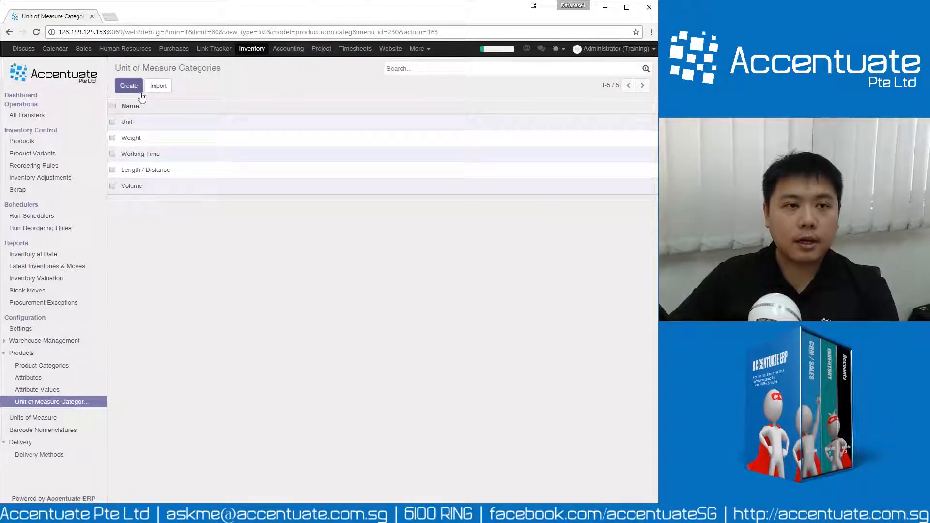
{"action": "left_click", "coordinate": [128, 84]}
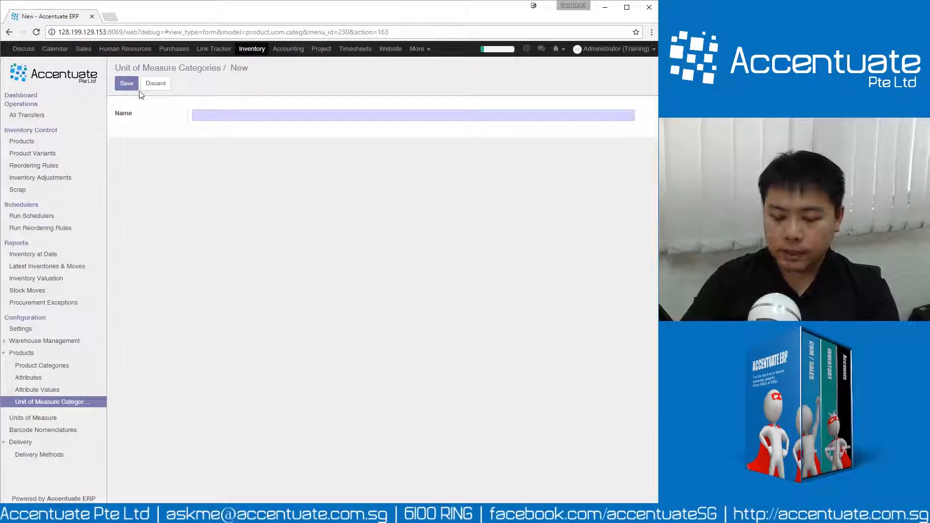
{"action": "type", "text": "Packet Drinks"}
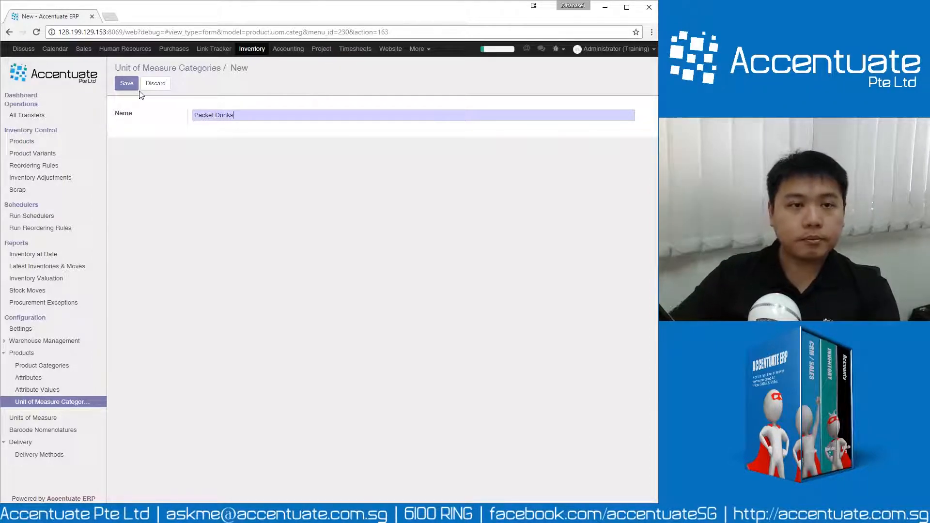
{"action": "left_click", "coordinate": [127, 83]}
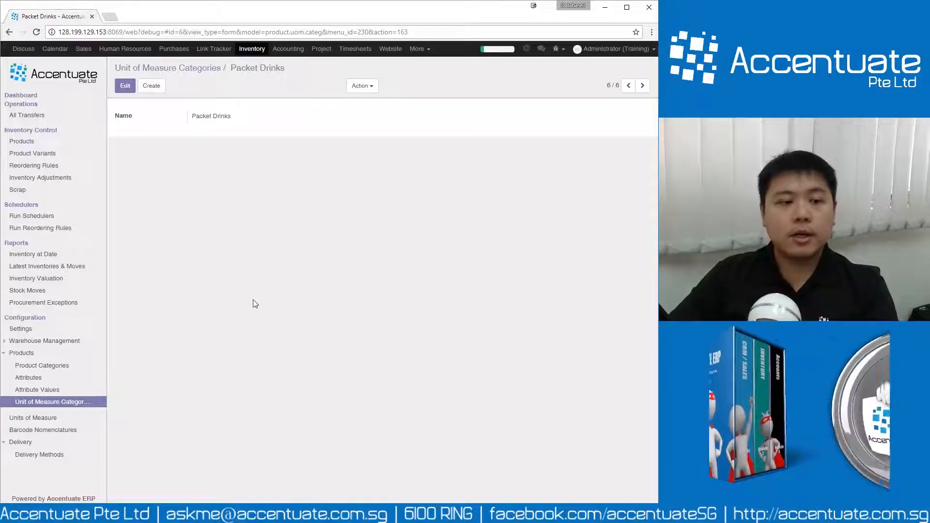
Step: Display the Inventory units of measure and apply a custom grouping by Category
{"action": "left_click", "coordinate": [43, 420]}
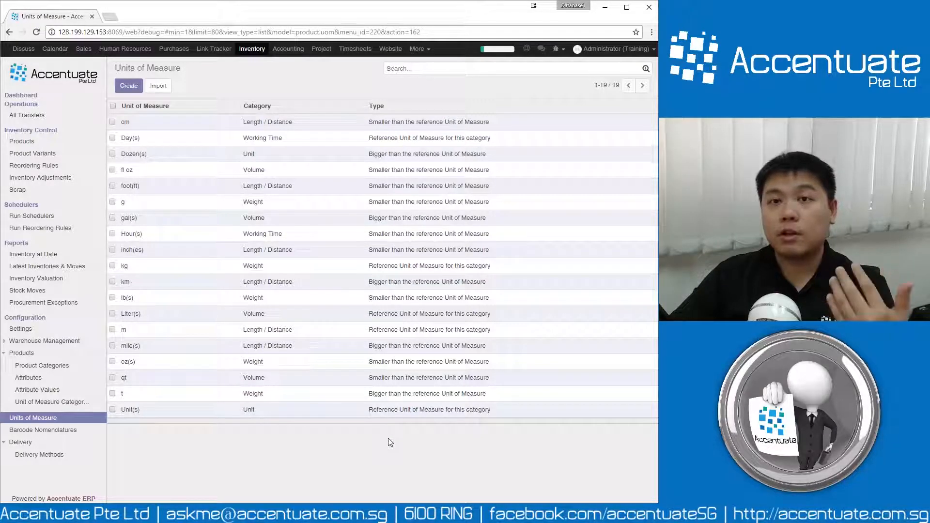
{"action": "left_click", "coordinate": [646, 68]}
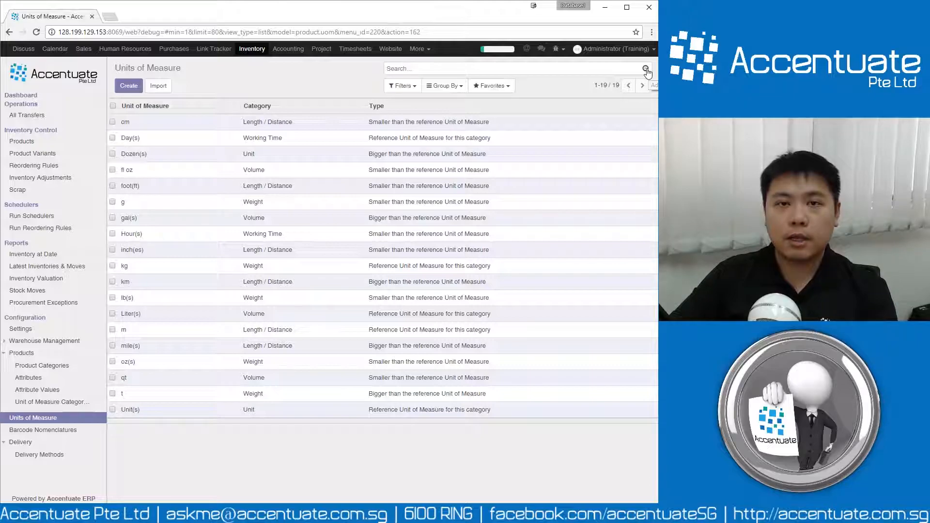
{"action": "left_click", "coordinate": [451, 88]}
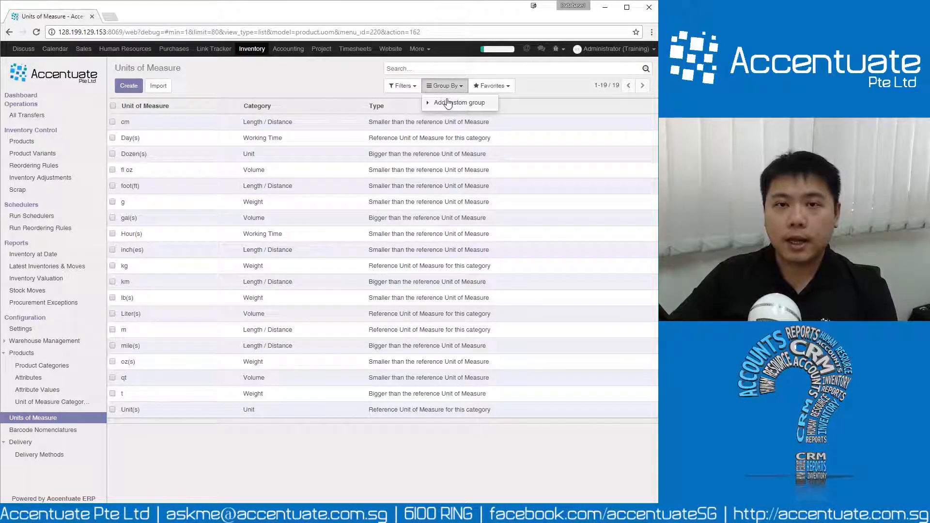
{"action": "left_click", "coordinate": [446, 102]}
{"action": "left_click", "coordinate": [453, 116]}
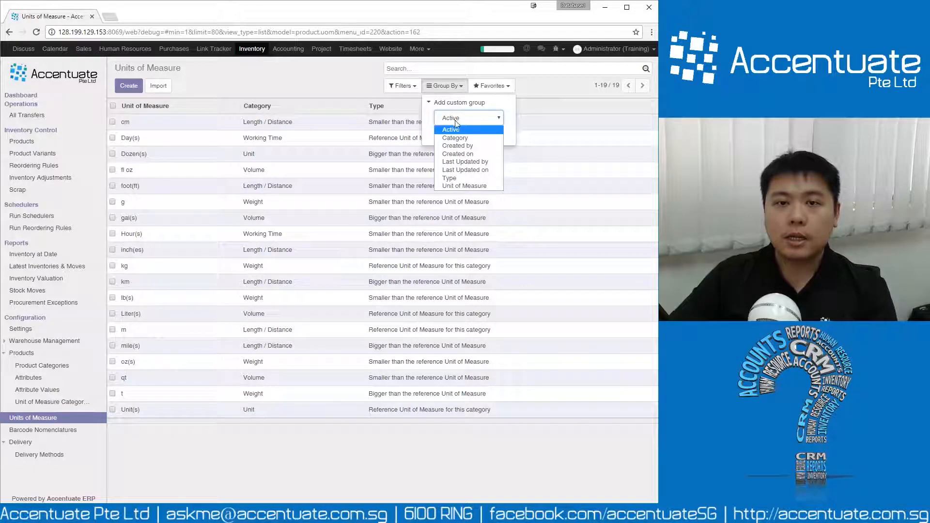
{"action": "left_click", "coordinate": [461, 138]}
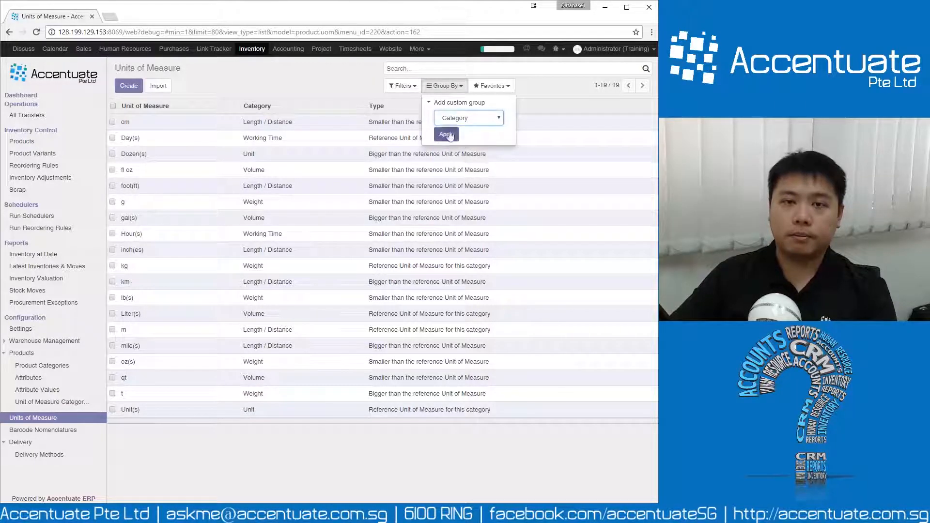
{"action": "left_click", "coordinate": [444, 132]}
{"action": "left_click", "coordinate": [317, 357]}
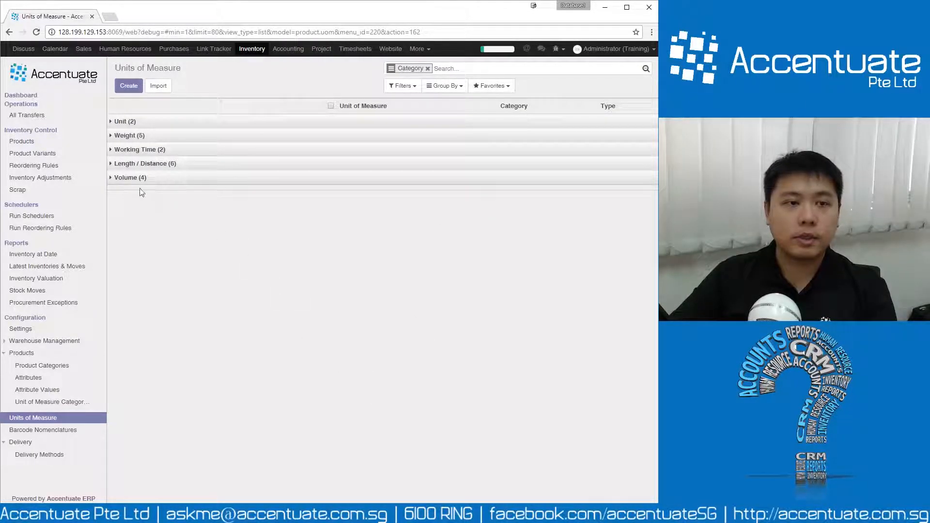
Step: Examine the units and their types in the Volume and Length / Distance groups, collapsing each group again
{"action": "left_click", "coordinate": [129, 179]}
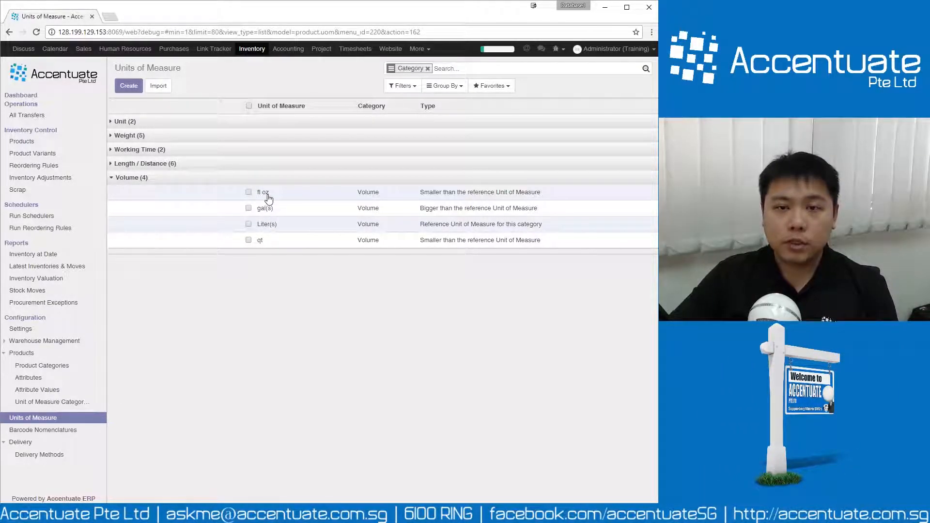
{"action": "left_click", "coordinate": [139, 177]}
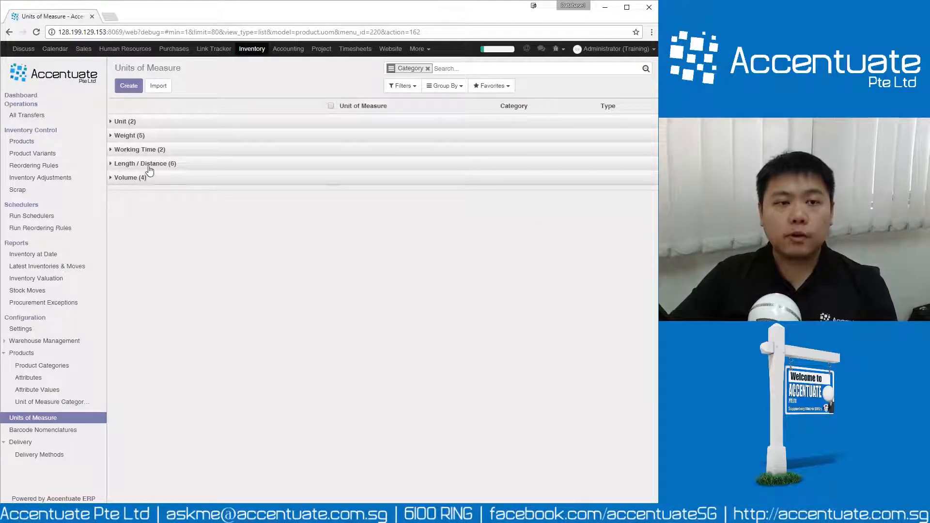
{"action": "left_click", "coordinate": [146, 164]}
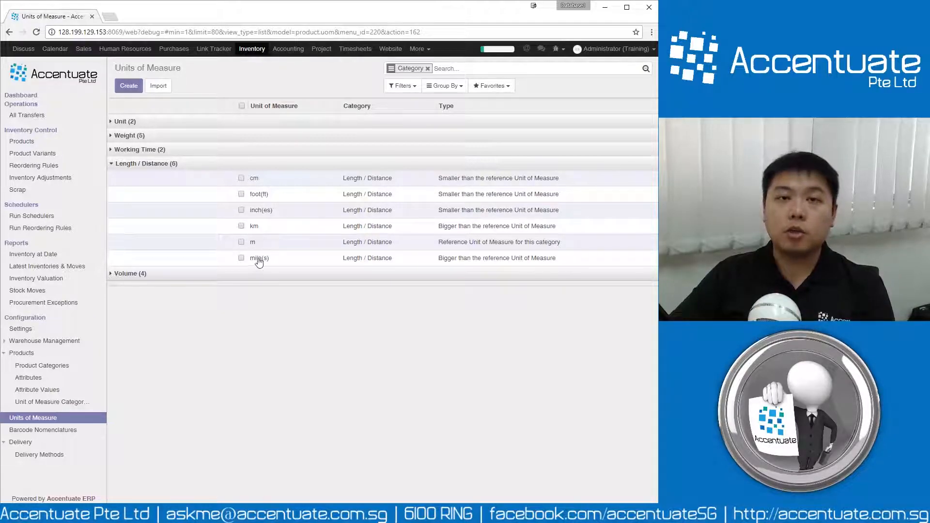
{"action": "left_click", "coordinate": [141, 164]}
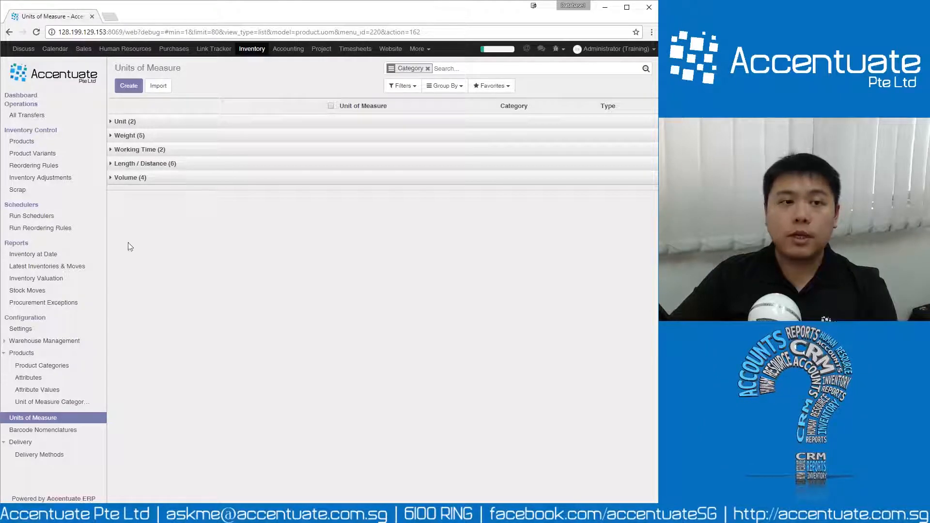
Step: Create and save the unit of measure Cartons in category Packet Drinks, bigger than the reference unit with a Bigger Ratio of 18
{"action": "left_click", "coordinate": [129, 86]}
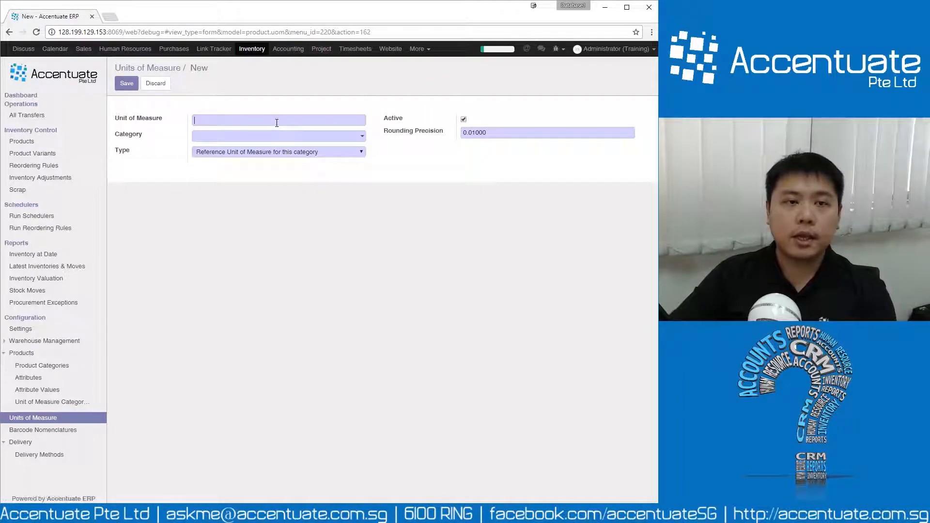
{"action": "type", "text": "Cartons"}
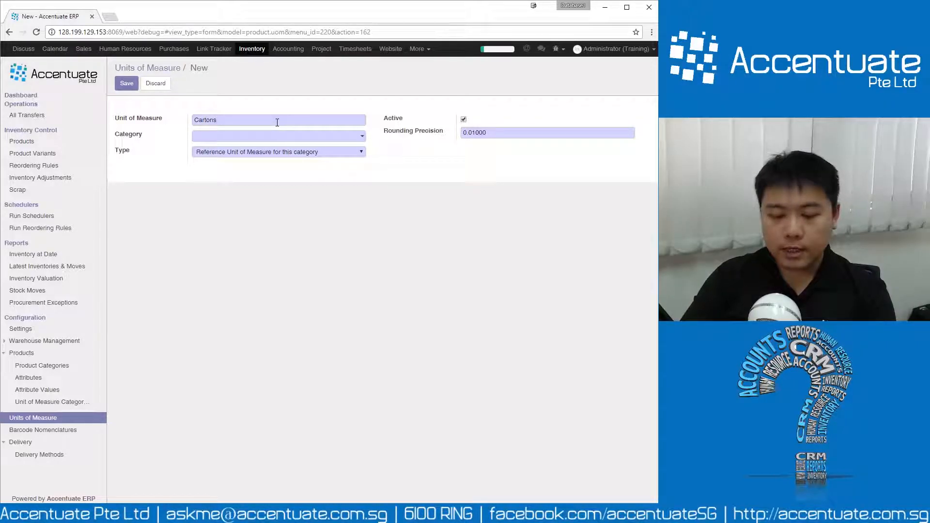
{"action": "type", "text": "packe"}
{"action": "key", "text": "Return"}
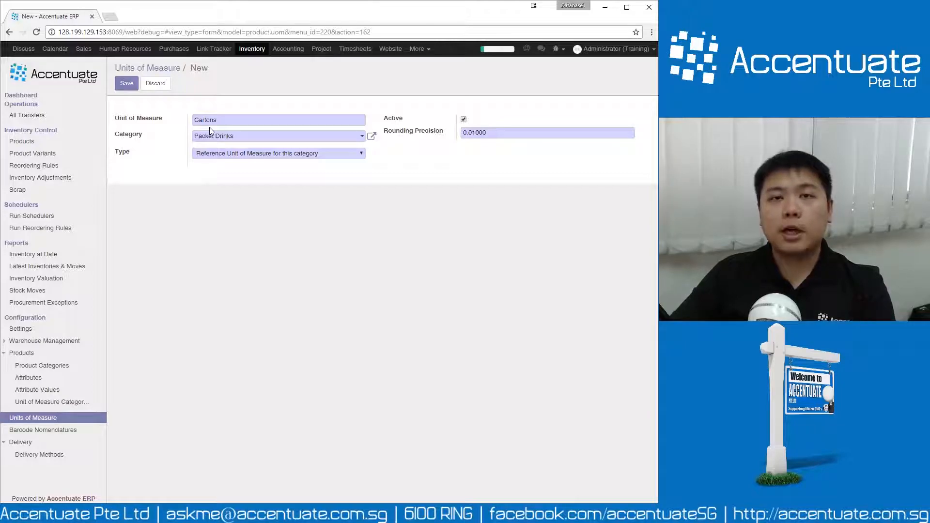
{"action": "left_click", "coordinate": [211, 153]}
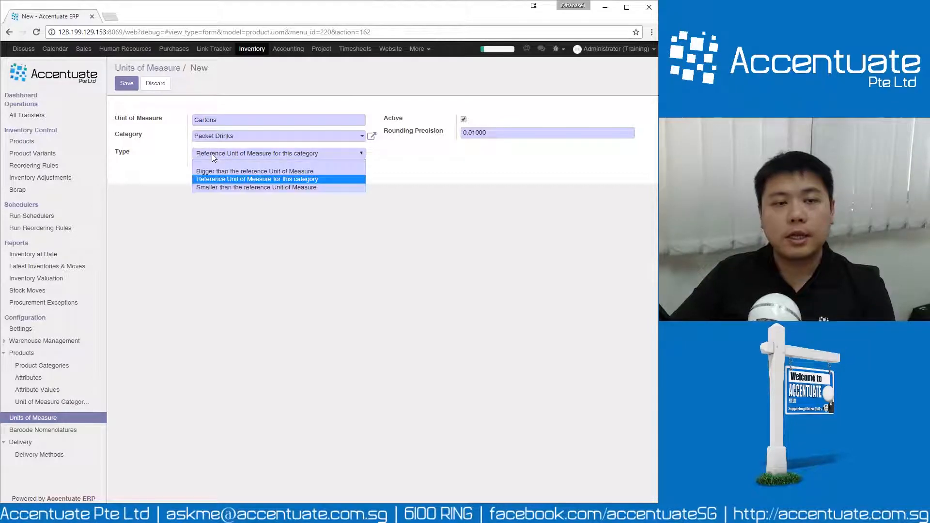
{"action": "left_click", "coordinate": [221, 172]}
{"action": "left_click_drag", "start_coordinate": [219, 171], "coordinate": [151, 174]}
{"action": "type", "text": "18"}
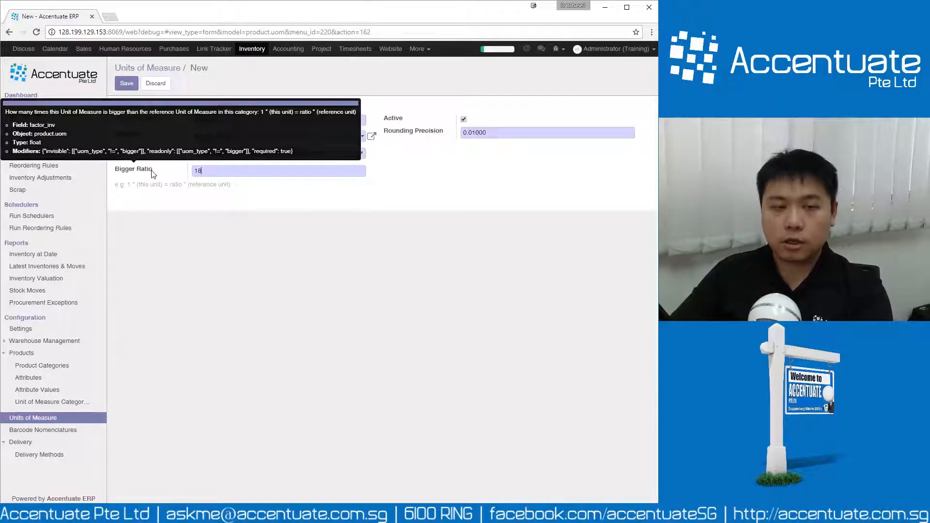
{"action": "left_click", "coordinate": [125, 83]}
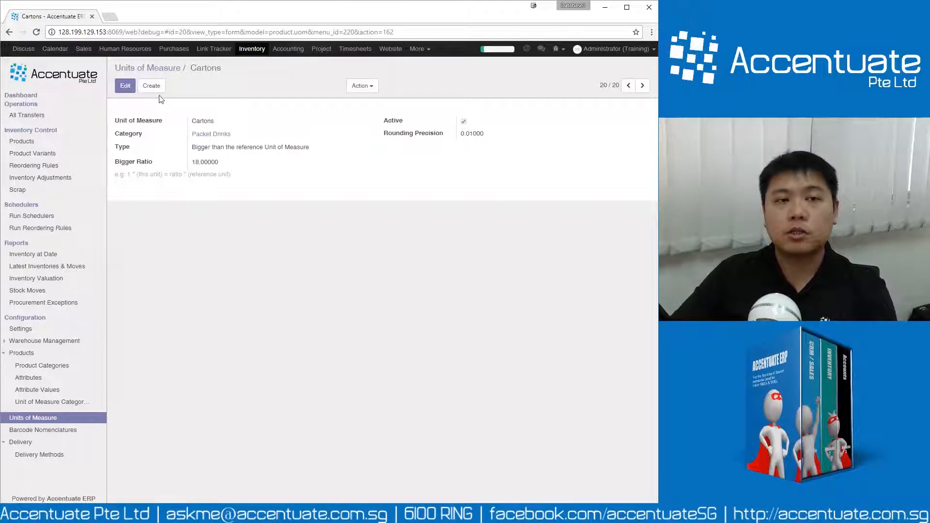
Step: Create and save the unit of measure Unit(s) in category Packet Drinks, keeping it as the category's reference unit
{"action": "left_click", "coordinate": [158, 90]}
{"action": "type", "text": "Units"}
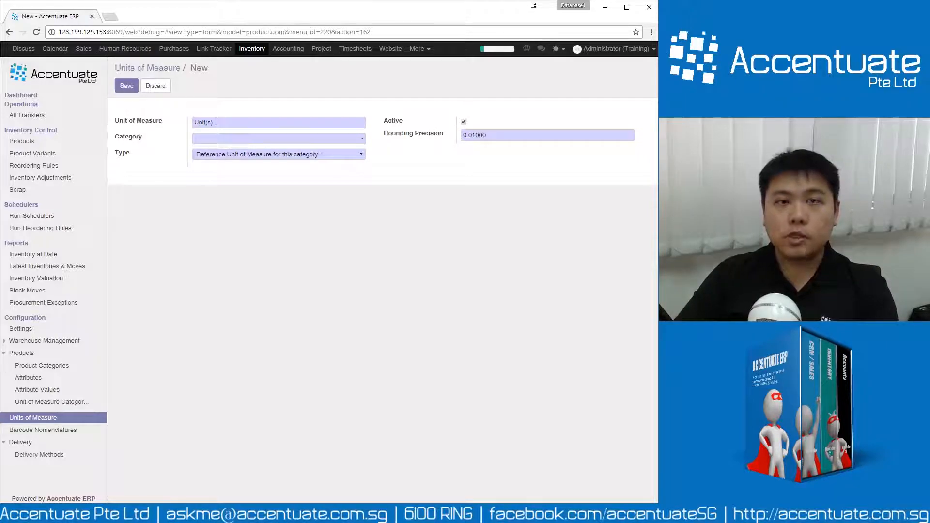
{"action": "type", "text": "packe"}
{"action": "key", "text": "Return"}
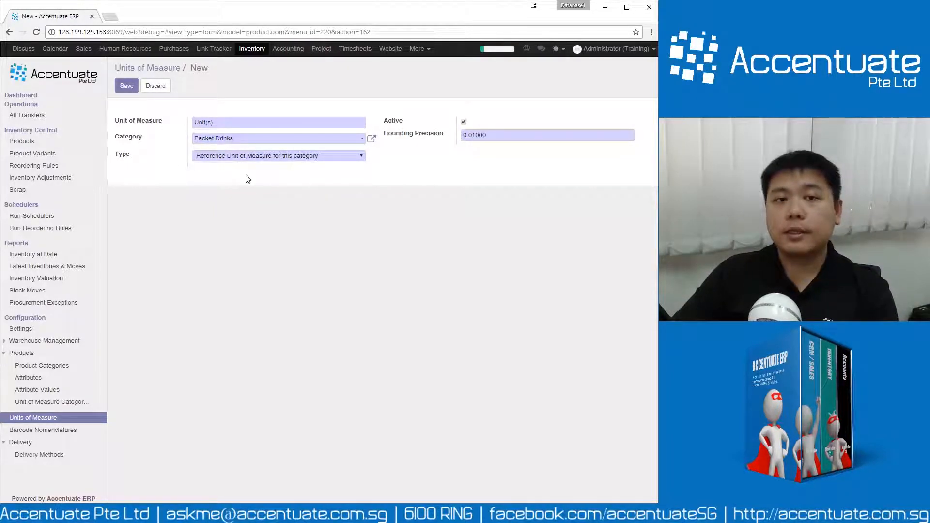
{"action": "left_click", "coordinate": [115, 88]}
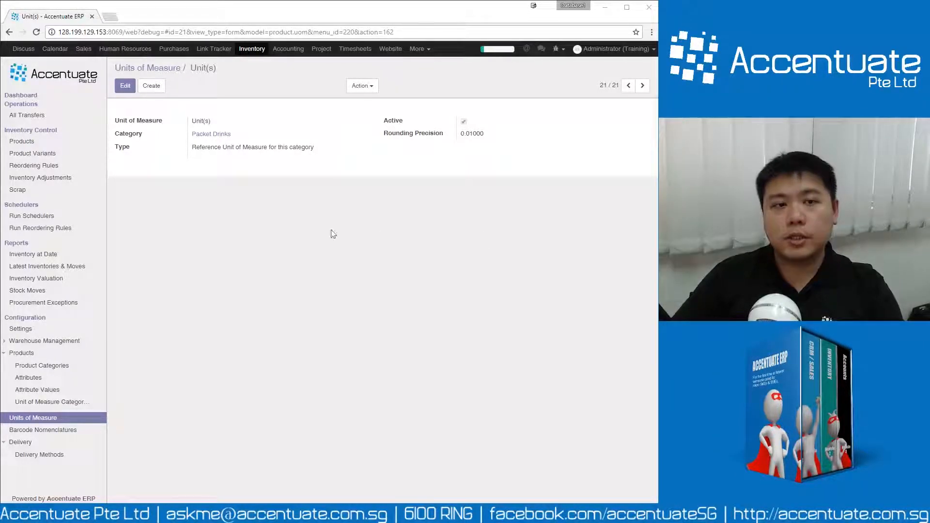
Step: Return to the units of measure list, group it by Category and expand the Packet Drinks group
{"action": "left_click", "coordinate": [154, 72]}
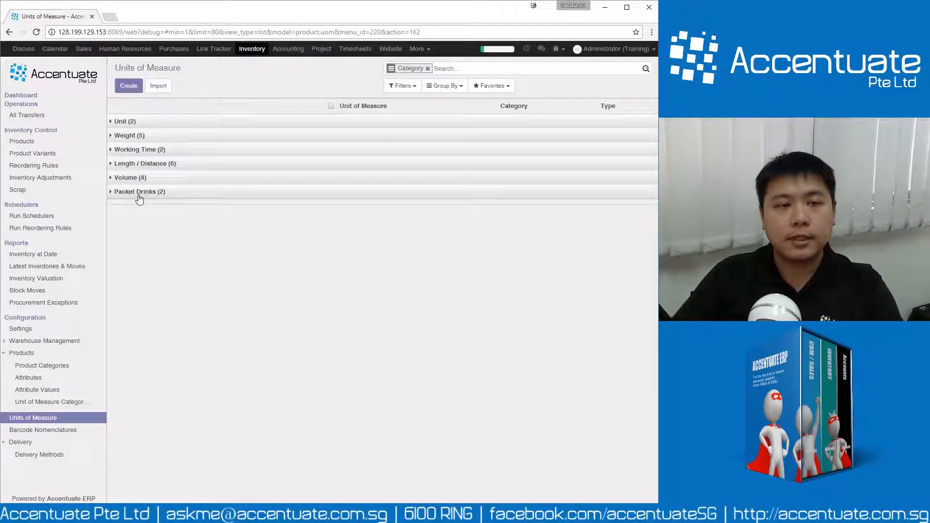
{"action": "left_click", "coordinate": [41, 423]}
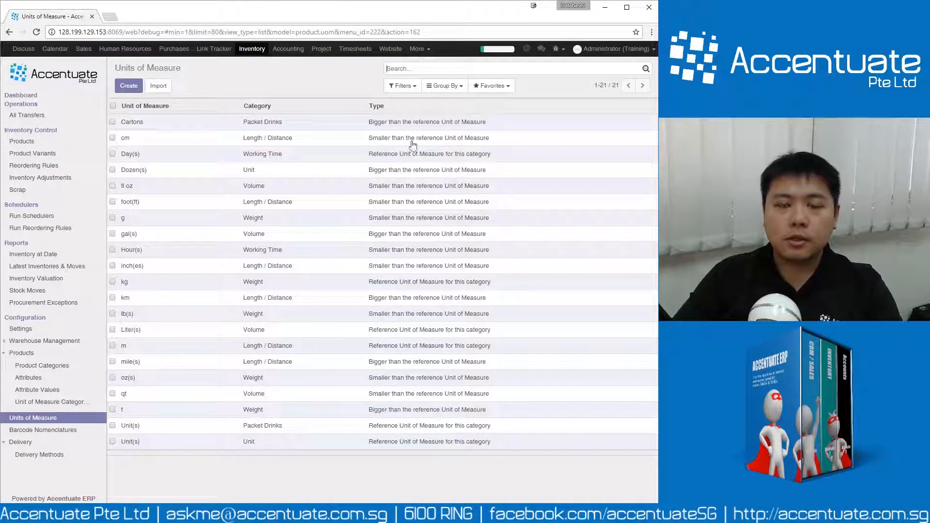
{"action": "left_click", "coordinate": [440, 90]}
{"action": "left_click", "coordinate": [441, 103]}
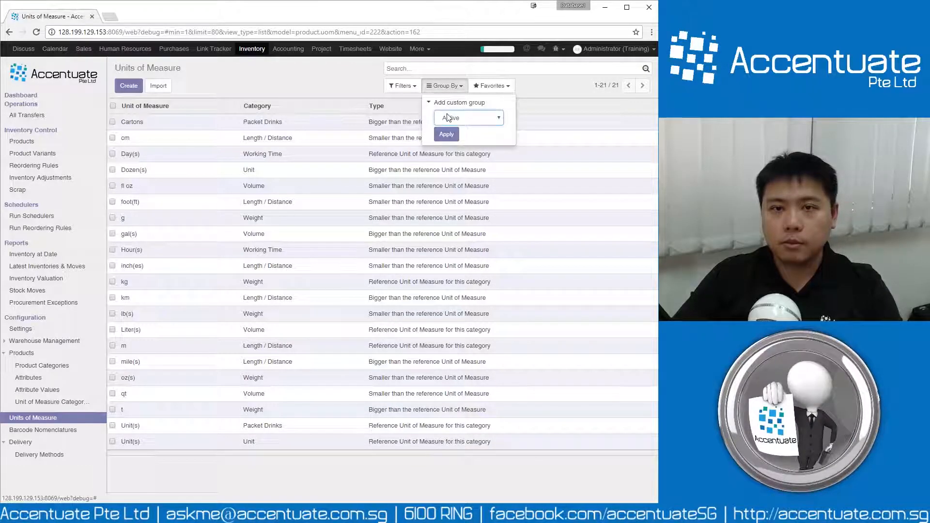
{"action": "left_click", "coordinate": [448, 117]}
{"action": "left_click", "coordinate": [456, 138]}
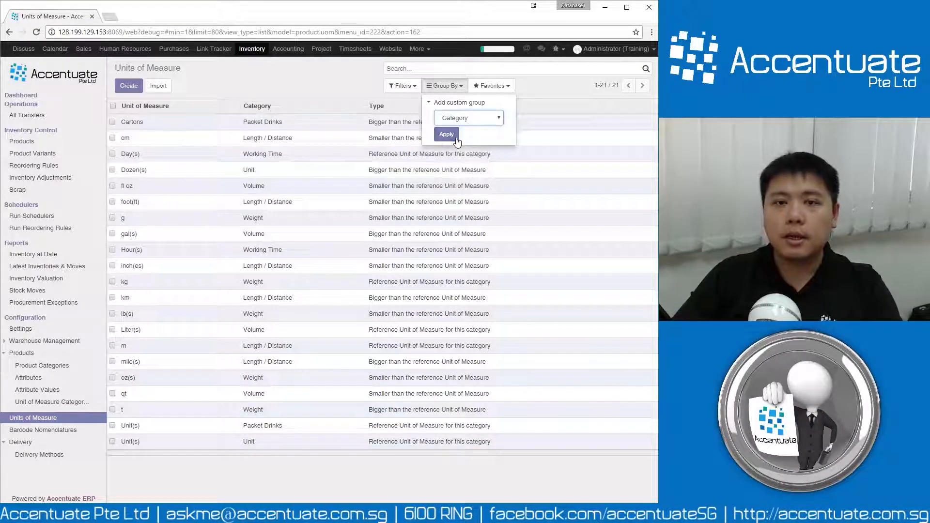
{"action": "left_click", "coordinate": [455, 141]}
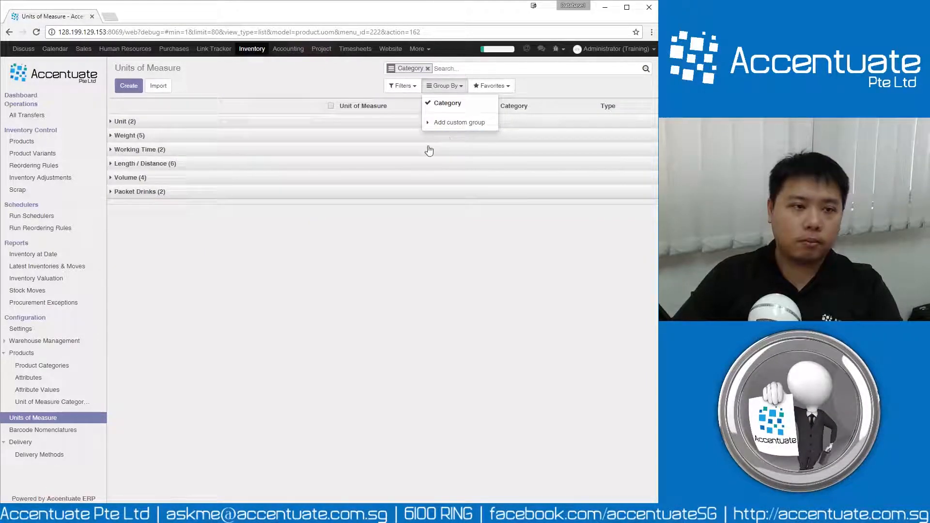
{"action": "left_click", "coordinate": [158, 195]}
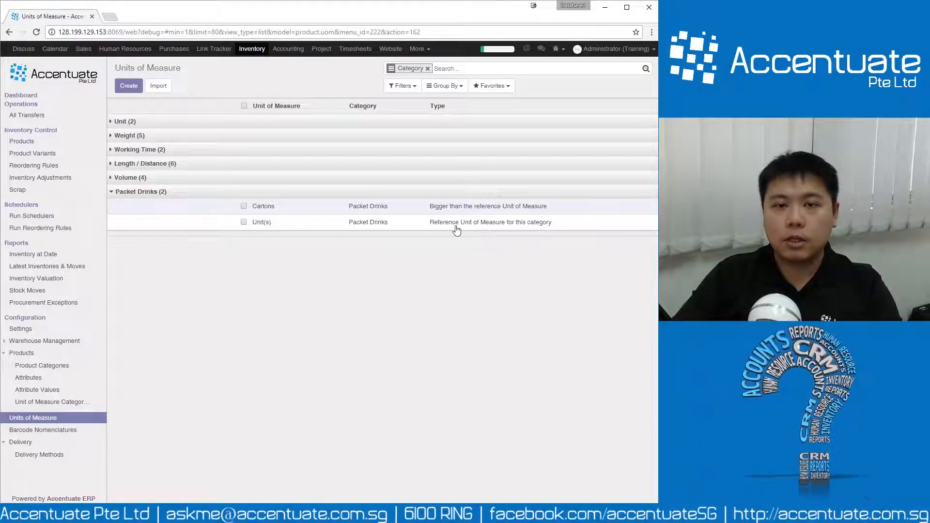
Step: Open the Cartons unit of measure and check its Bigger Ratio
{"action": "left_click", "coordinate": [276, 213]}
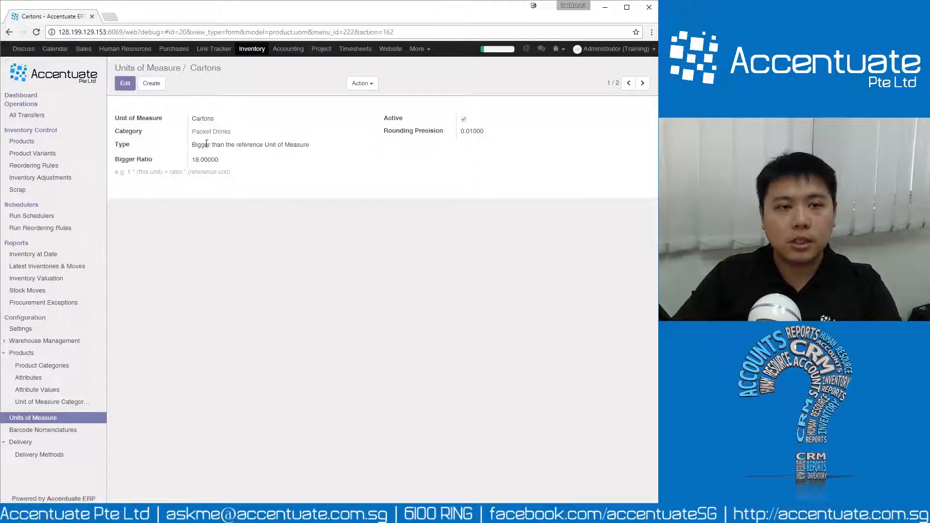
{"action": "left_click_drag", "start_coordinate": [225, 159], "coordinate": [192, 164]}
{"action": "left_click", "coordinate": [282, 253]}
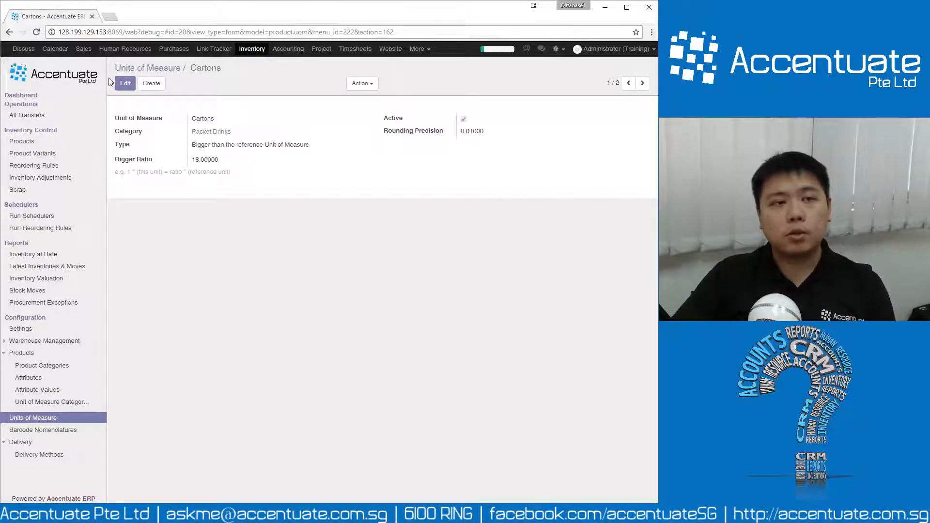
Step: Create a new inventory product named Yeos Lychee Drink with the internal category All / FIFO Costing Sellable
{"action": "left_click", "coordinate": [37, 141]}
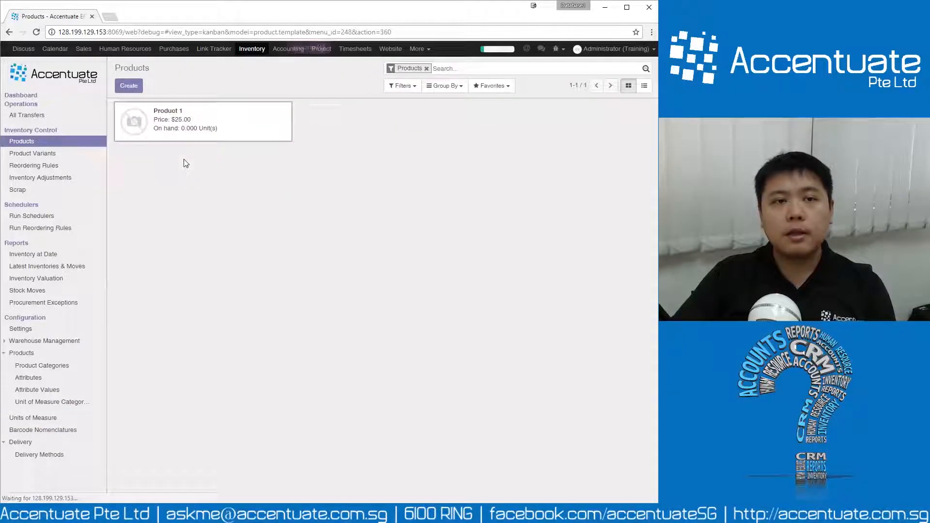
{"action": "left_click", "coordinate": [129, 87]}
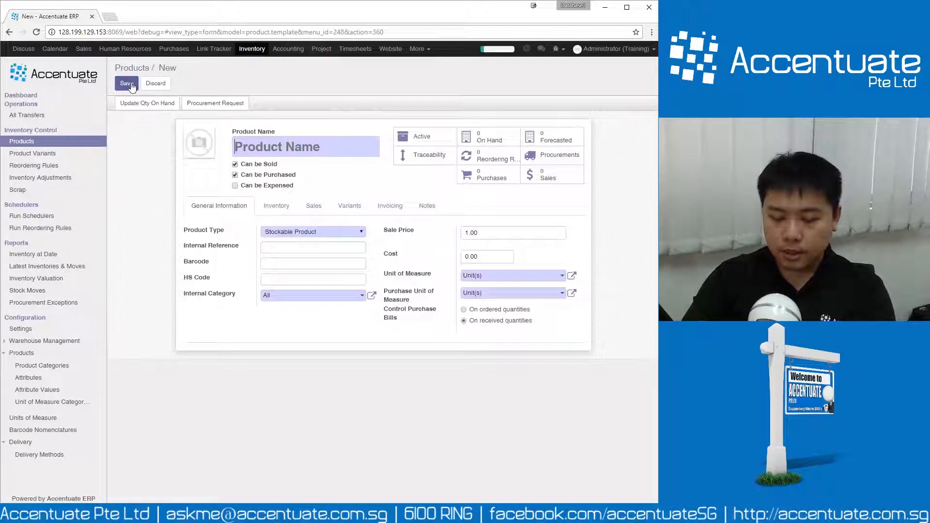
{"action": "type", "text": "Yeos Lychee Drink"}
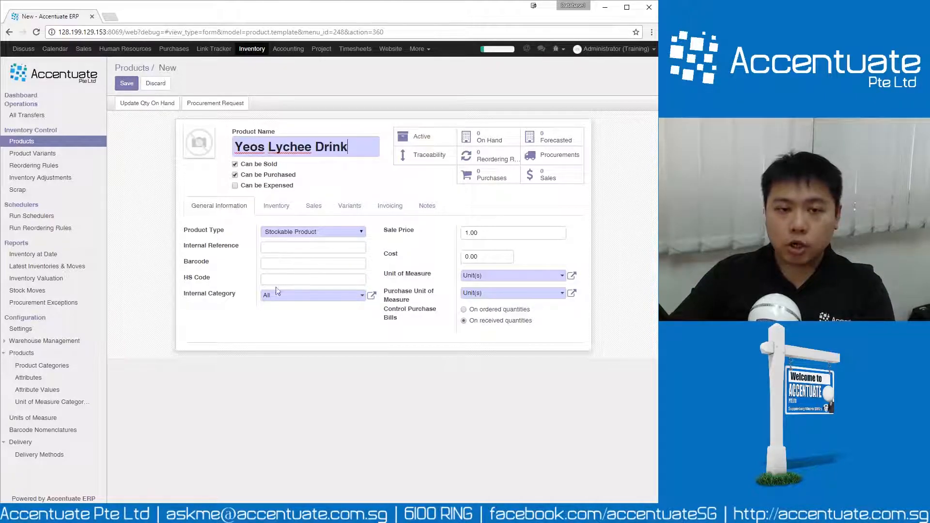
{"action": "left_click", "coordinate": [302, 300]}
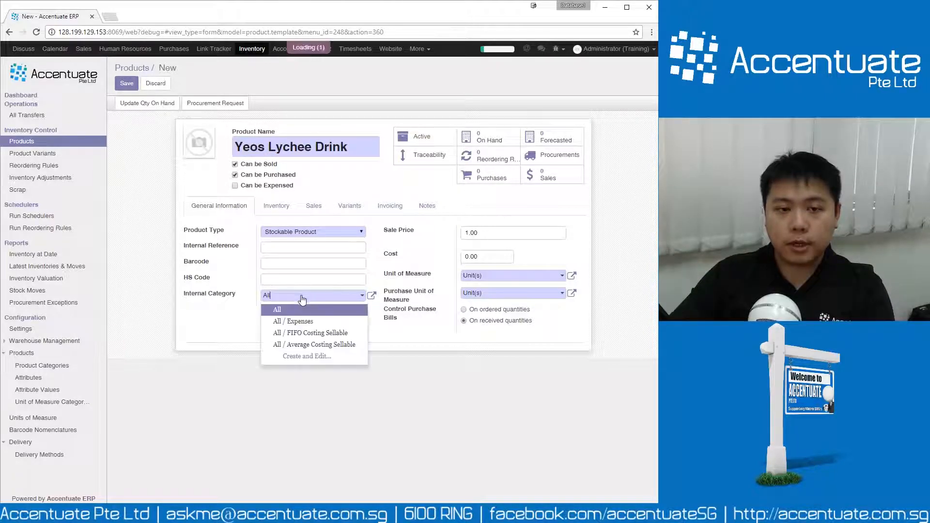
{"action": "left_click", "coordinate": [286, 334]}
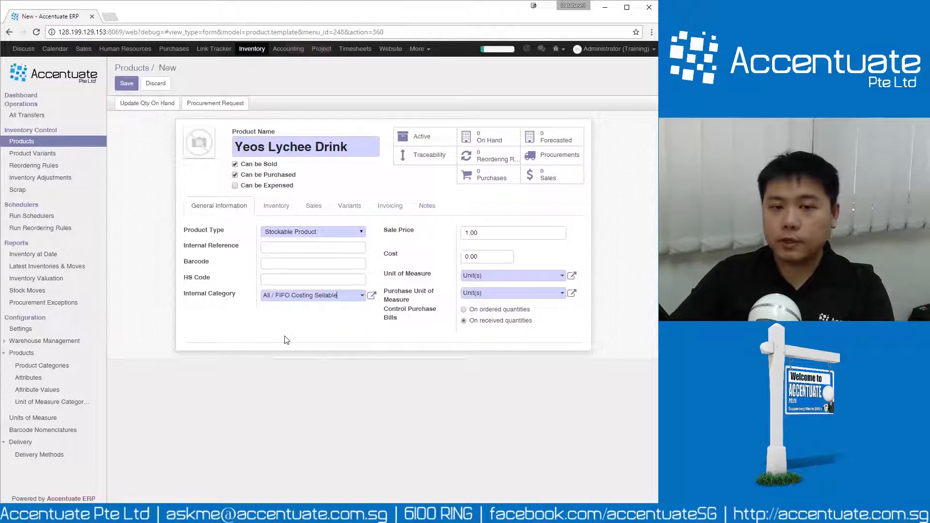
Step: Set the product's Unit of Measure to the Unit(s) entry of the Packet Drinks category, searching all units grouped by Category
{"action": "left_click", "coordinate": [487, 282]}
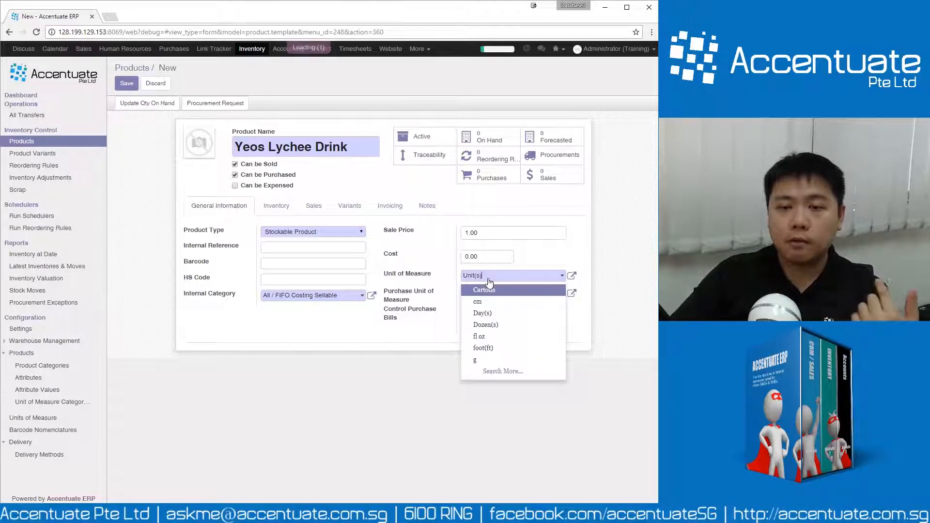
{"action": "left_click", "coordinate": [498, 372]}
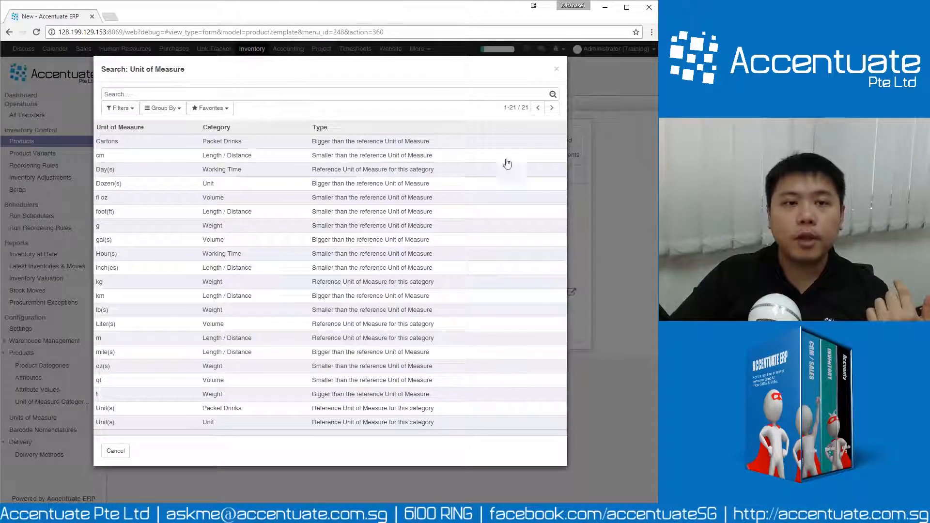
{"action": "left_click", "coordinate": [162, 108]}
{"action": "left_click", "coordinate": [169, 126]}
{"action": "left_click", "coordinate": [176, 140]}
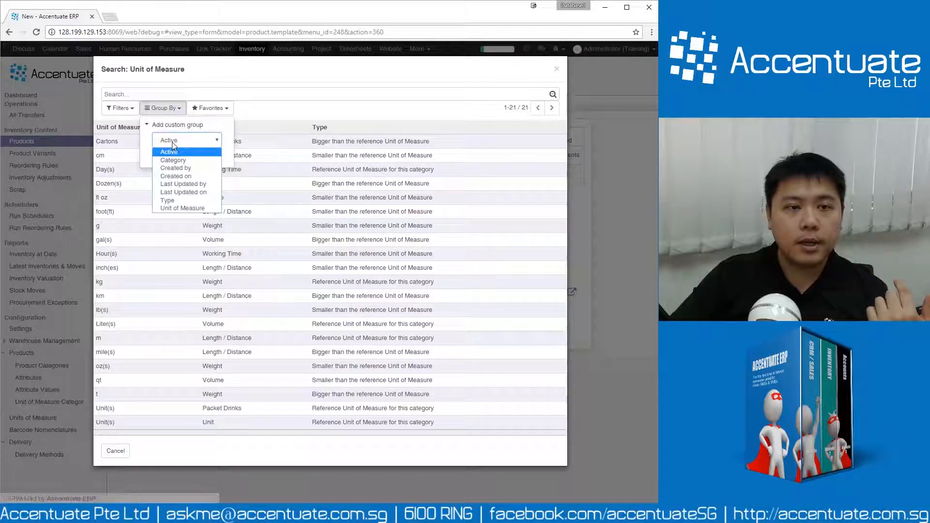
{"action": "left_click", "coordinate": [179, 162]}
{"action": "left_click", "coordinate": [176, 161]}
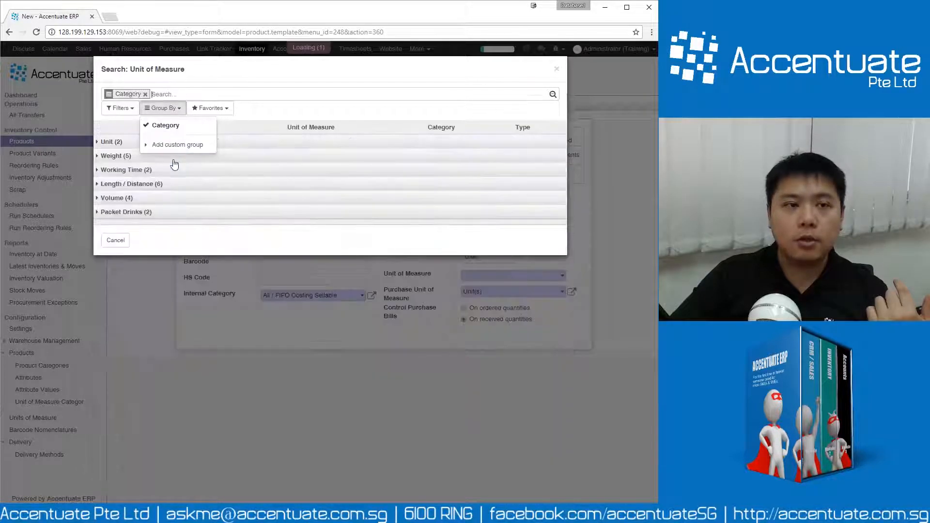
{"action": "left_click", "coordinate": [131, 212]}
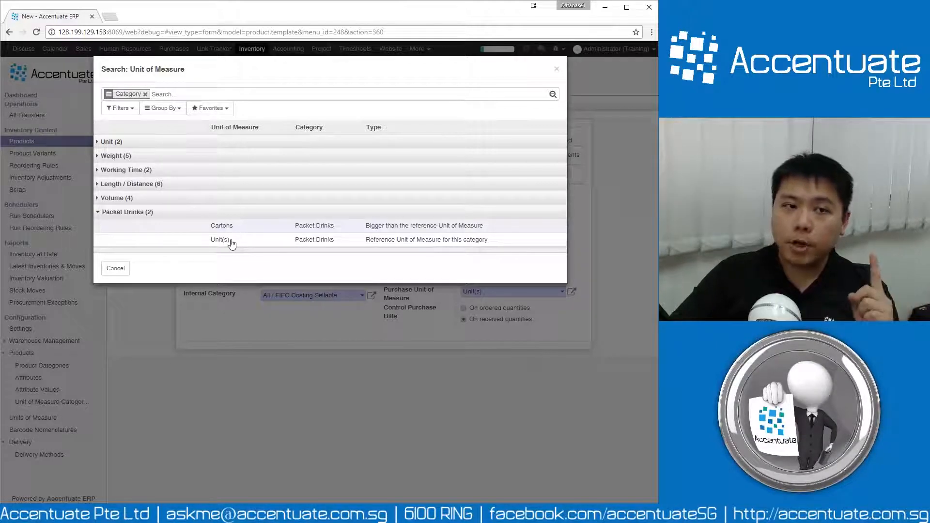
{"action": "left_click", "coordinate": [168, 142]}
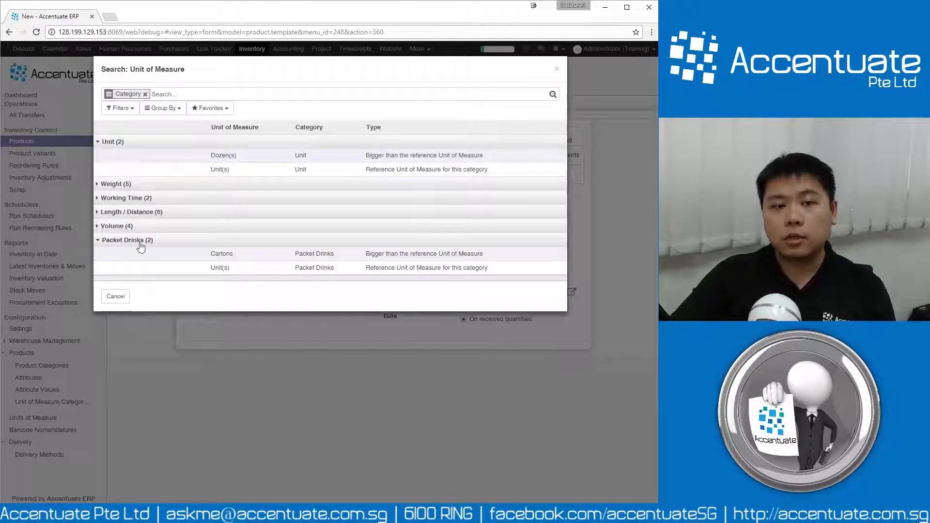
{"action": "left_click", "coordinate": [135, 144]}
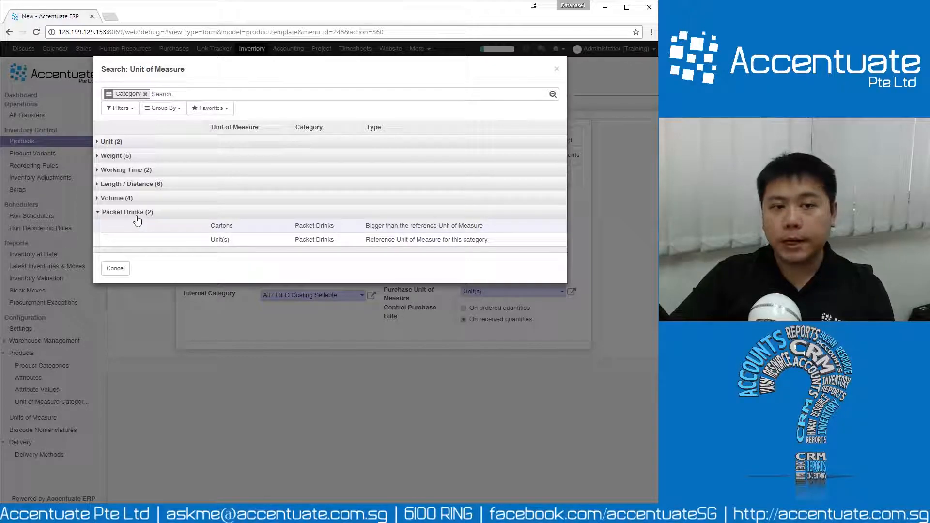
{"action": "left_click", "coordinate": [227, 243]}
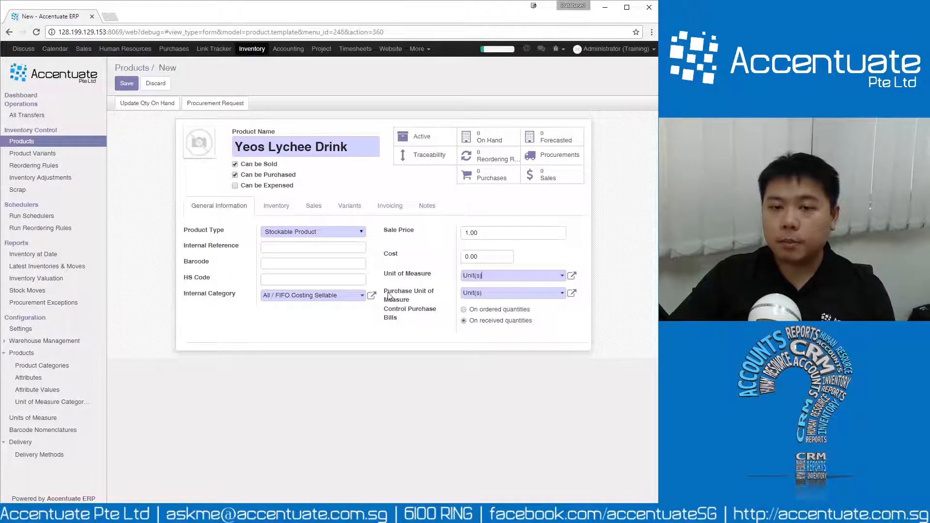
Step: Set the product's Purchase Unit of Measure to Cartons from Packet Drinks, searching all units grouped by Category
{"action": "left_click_drag", "start_coordinate": [388, 291], "coordinate": [424, 303]}
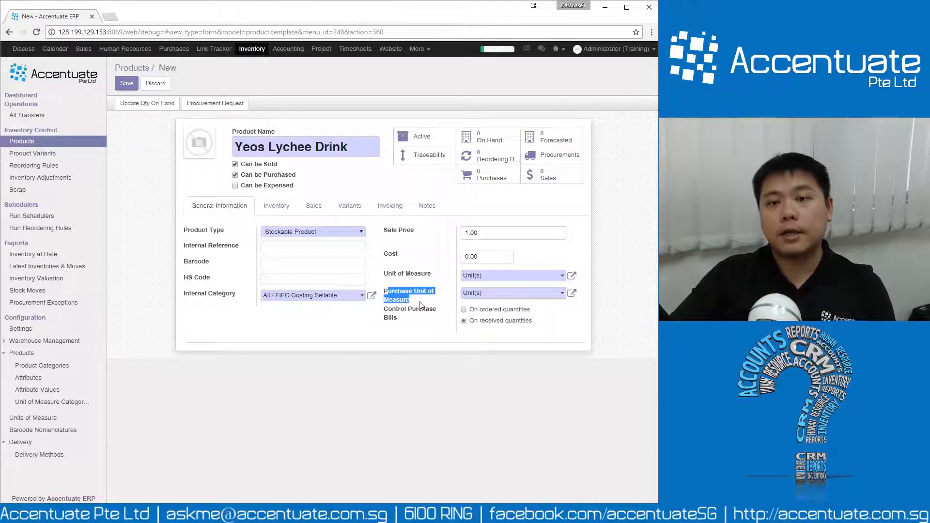
{"action": "left_click", "coordinate": [473, 299]}
{"action": "left_click", "coordinate": [504, 385]}
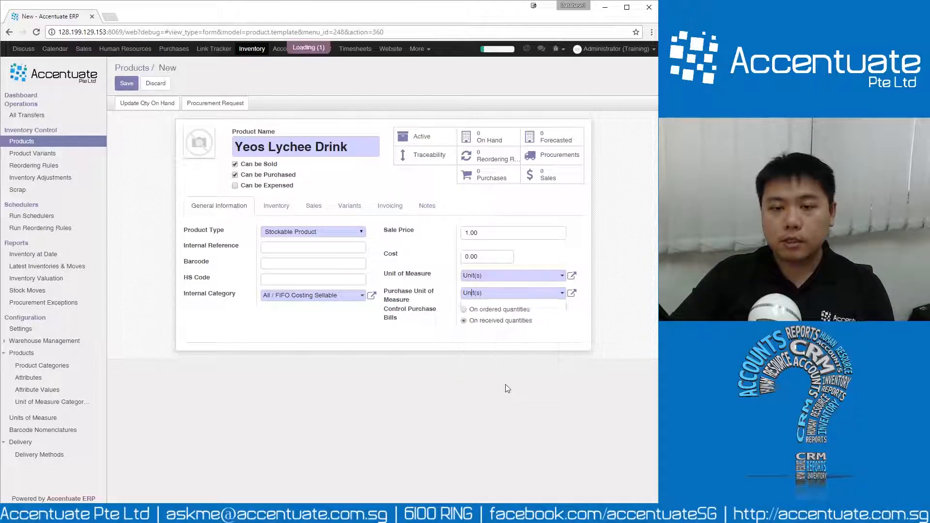
{"action": "left_click", "coordinate": [163, 109]}
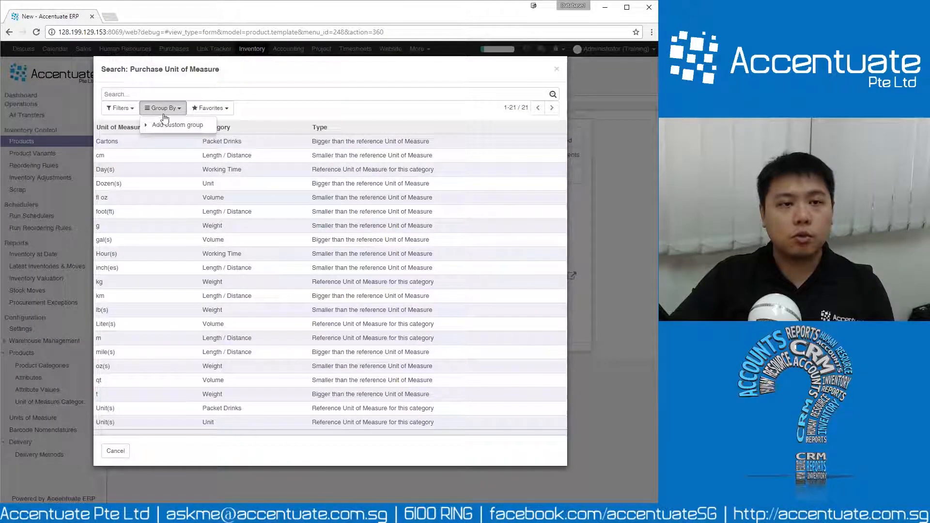
{"action": "left_click", "coordinate": [169, 125]}
{"action": "left_click", "coordinate": [184, 139]}
{"action": "left_click", "coordinate": [170, 158]}
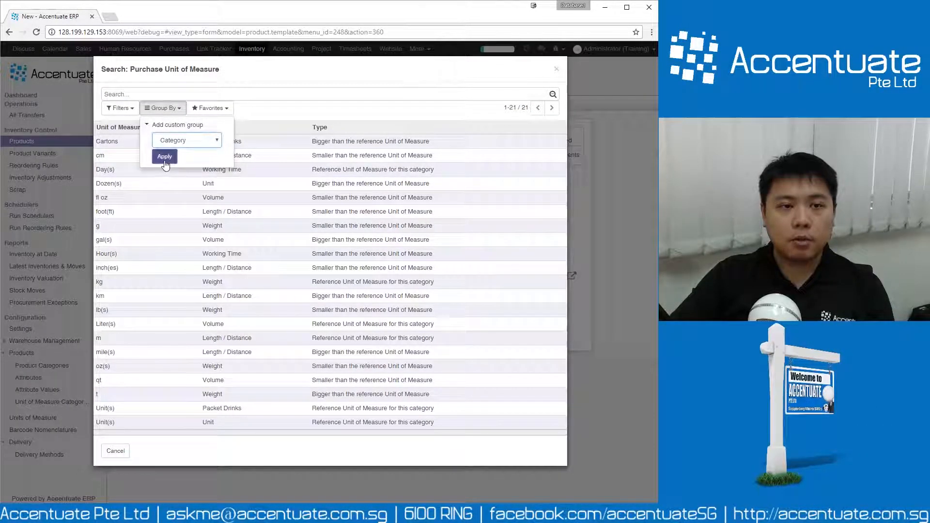
{"action": "left_click", "coordinate": [164, 156]}
{"action": "left_click", "coordinate": [142, 213]}
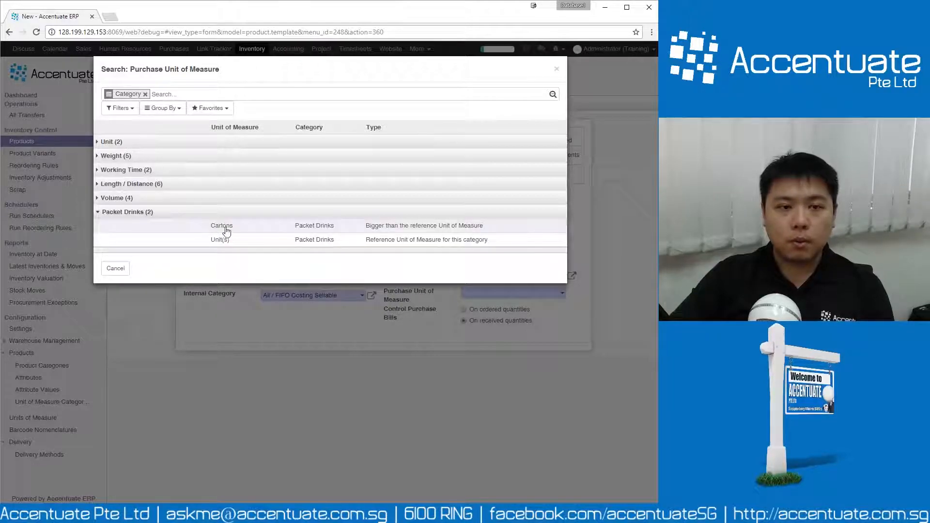
{"action": "left_click", "coordinate": [222, 226]}
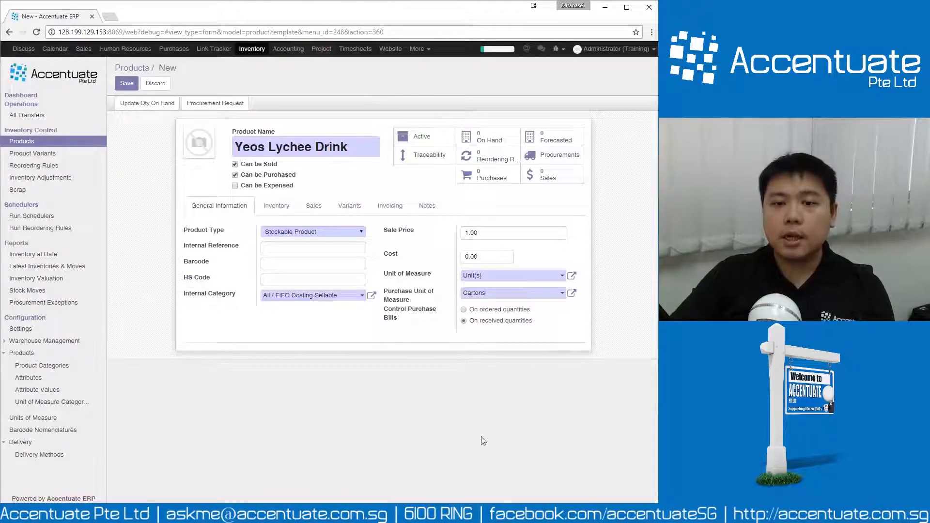
Step: Set the sale price of Yeos Lychee Drink to 0.80 and save the product
{"action": "left_click", "coordinate": [496, 237]}
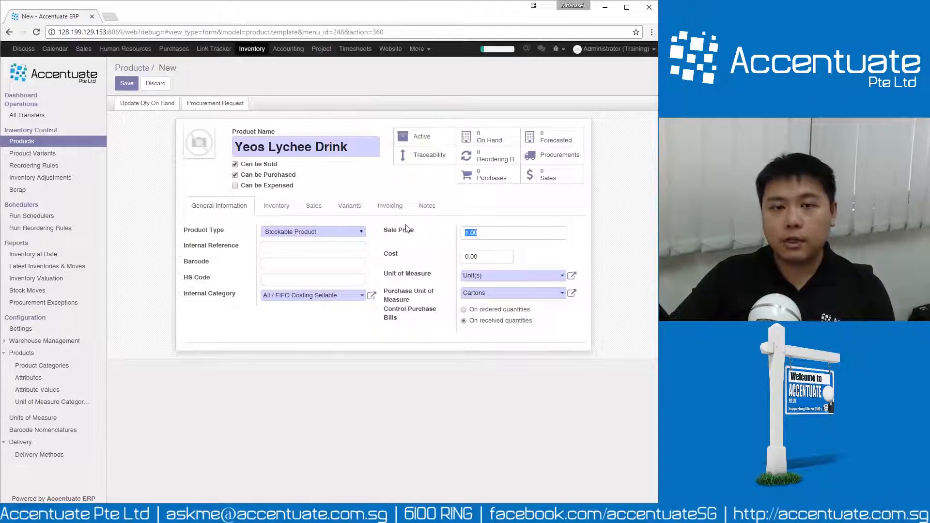
{"action": "type", "text": "0"}
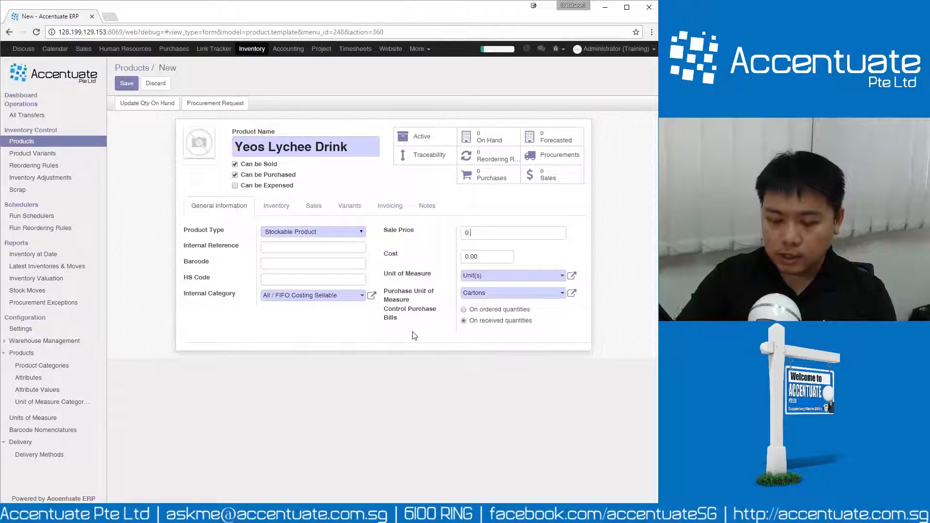
{"action": "key", "text": "alt+s"}
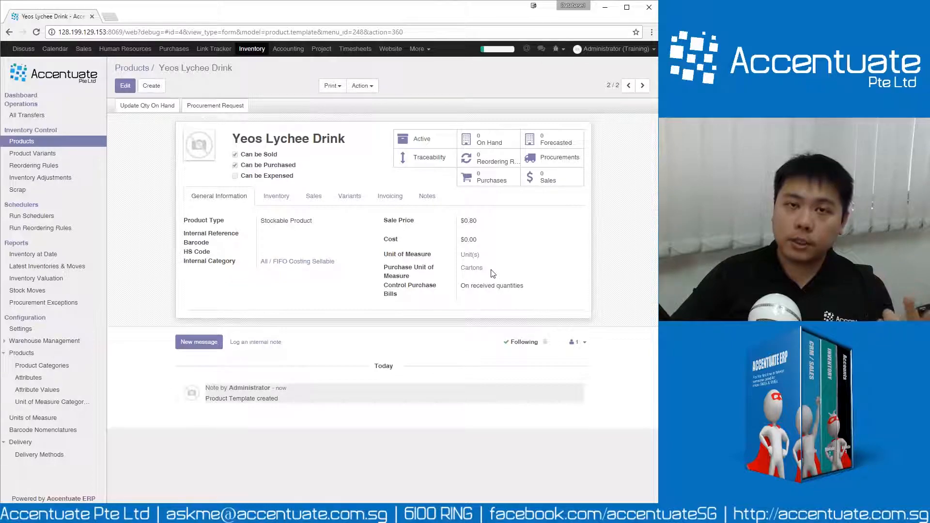
{"action": "double_click", "coordinate": [475, 269]}
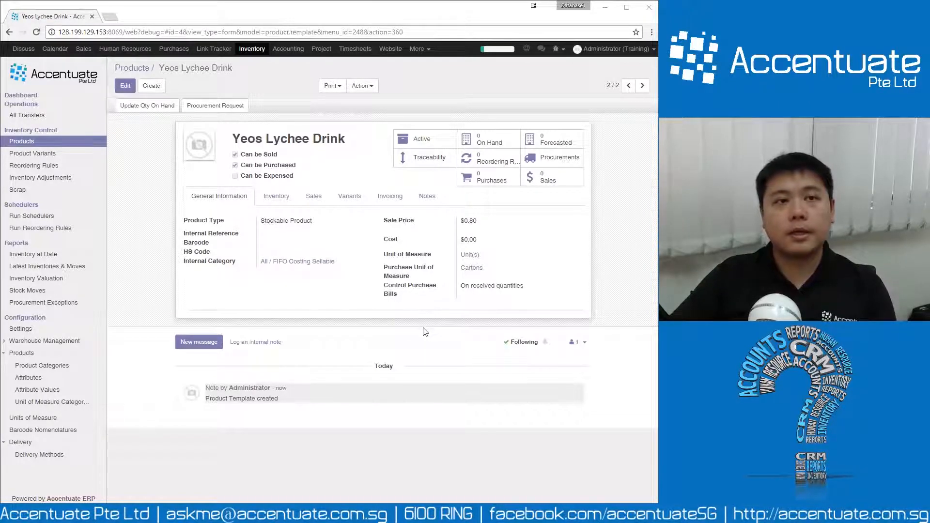
Step: Start a new purchase order in Purchases with Vendor 1 as the vendor
{"action": "left_click", "coordinate": [174, 50]}
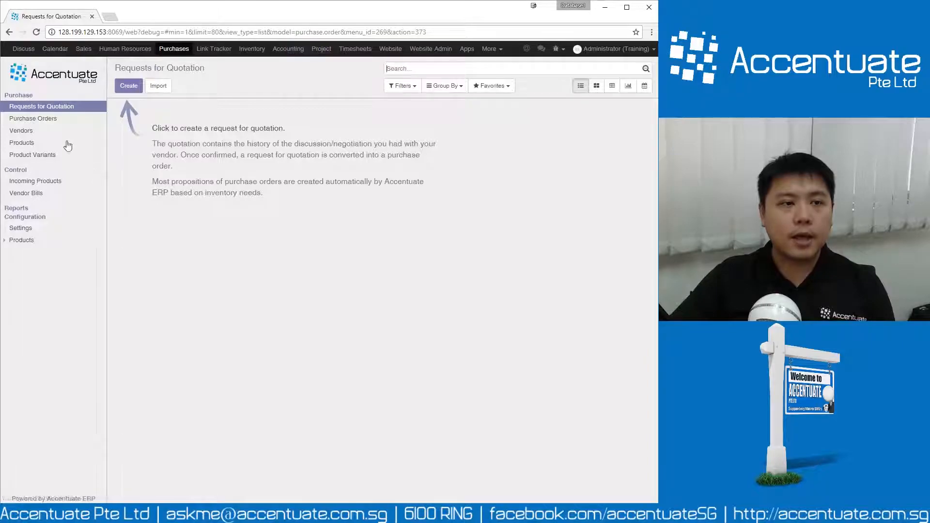
{"action": "left_click", "coordinate": [54, 124]}
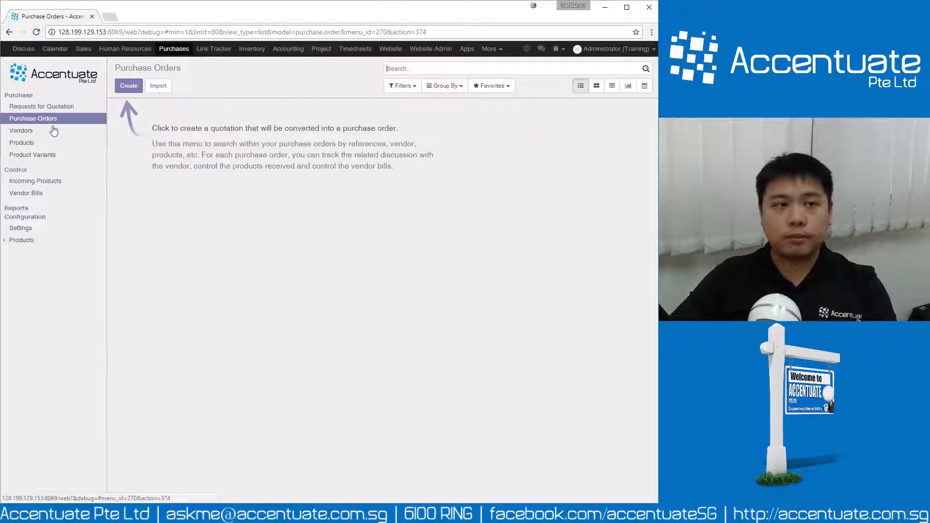
{"action": "left_click", "coordinate": [128, 87]}
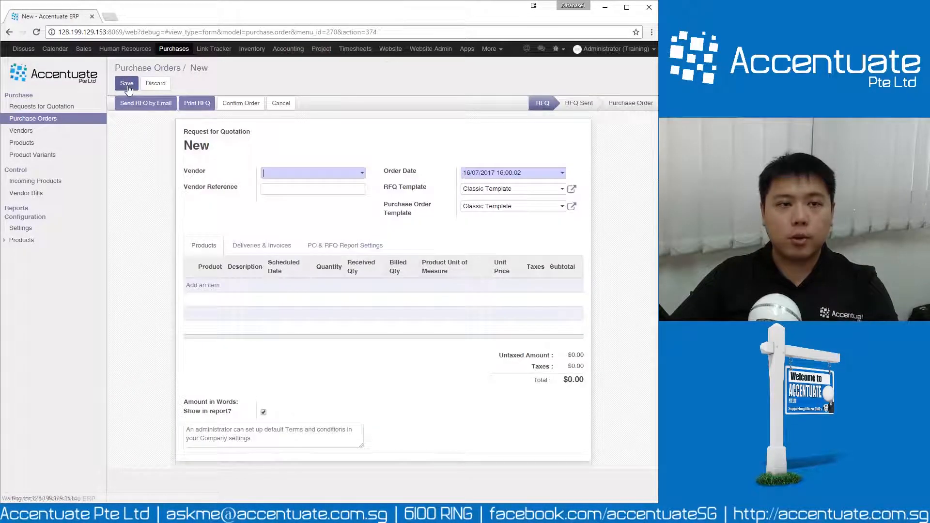
{"action": "left_click", "coordinate": [357, 176]}
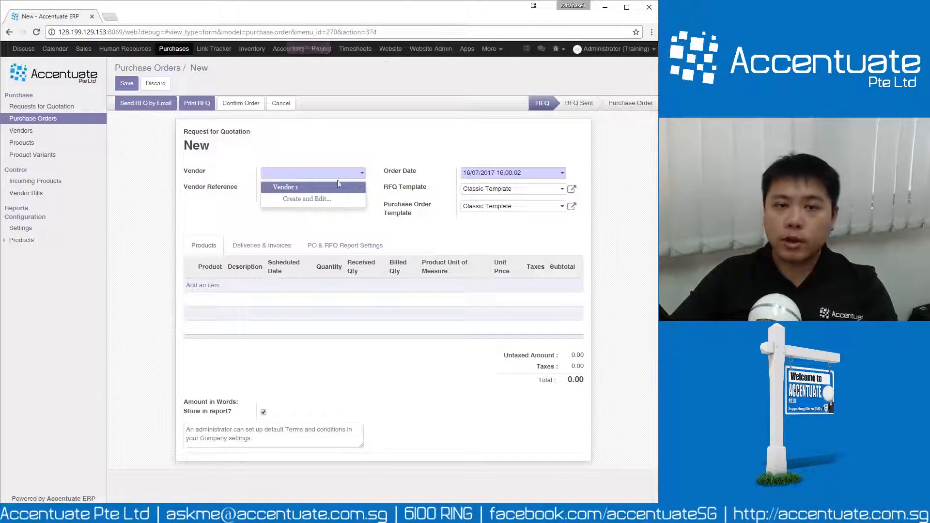
{"action": "left_click", "coordinate": [304, 188]}
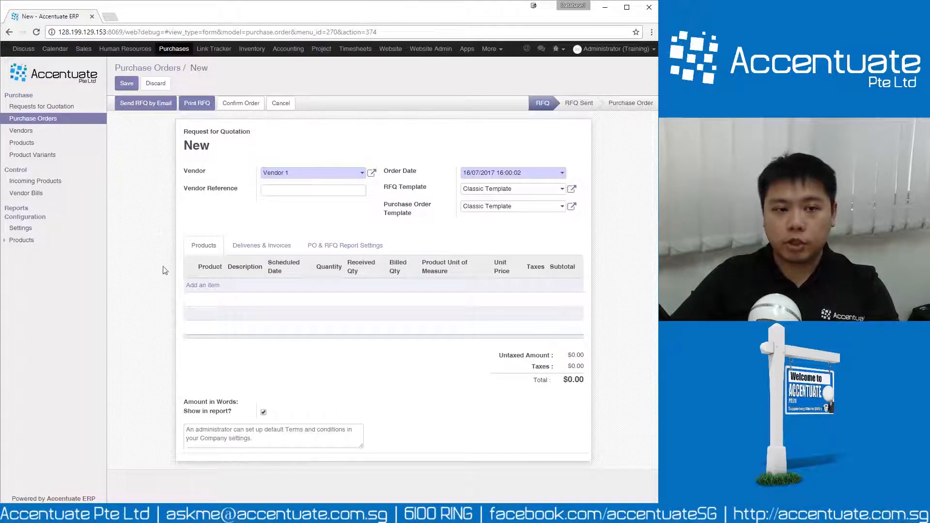
Step: Add Yeos Lychee Drink as an order line on the purchase order with a quantity of 5
{"action": "left_click", "coordinate": [203, 285]}
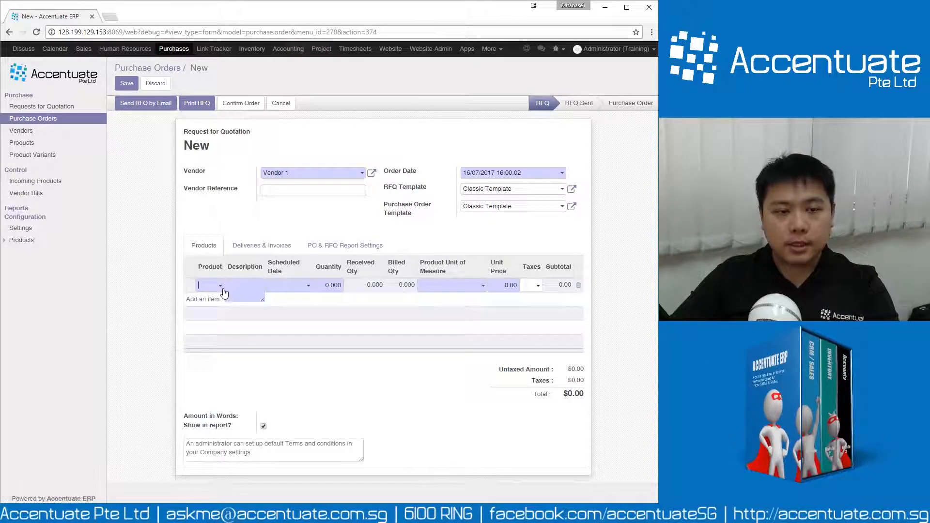
{"action": "left_click", "coordinate": [220, 287]}
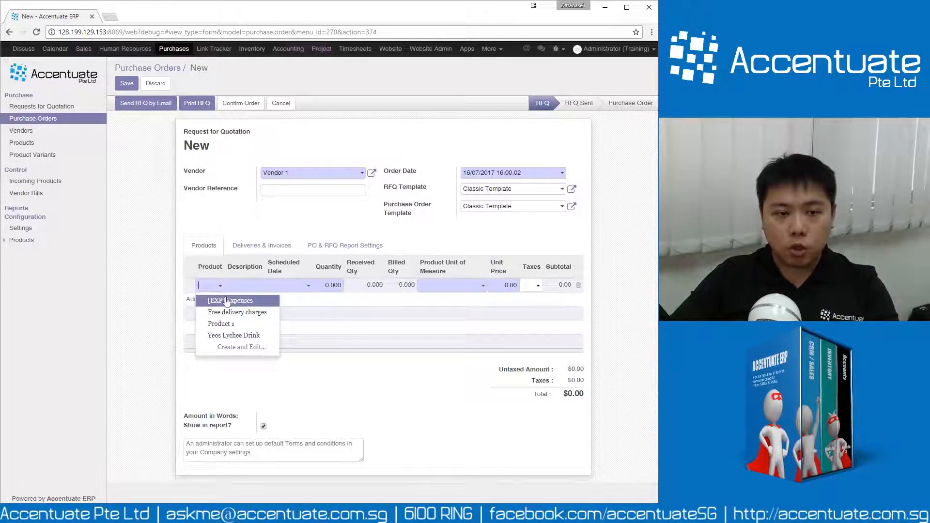
{"action": "left_click", "coordinate": [237, 337]}
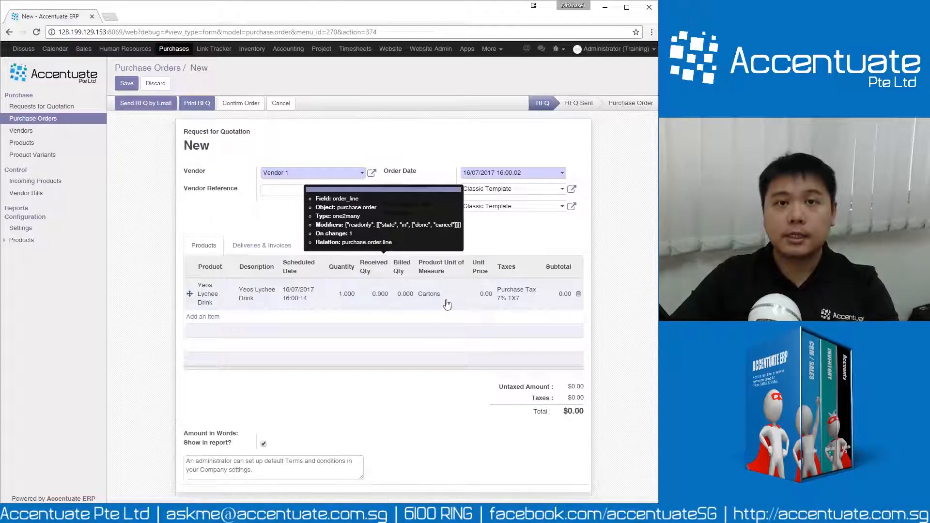
{"action": "left_click", "coordinate": [345, 294]}
{"action": "type", "text": "5"}
{"action": "left_click", "coordinate": [399, 412]}
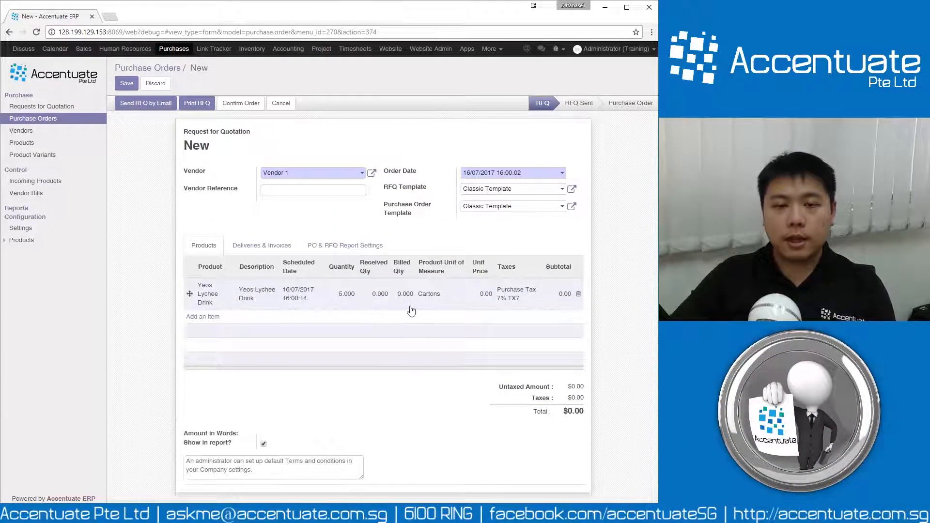
Step: Set the unit price of the Yeos Lychee Drink order line to 7.20
{"action": "left_click", "coordinate": [484, 294]}
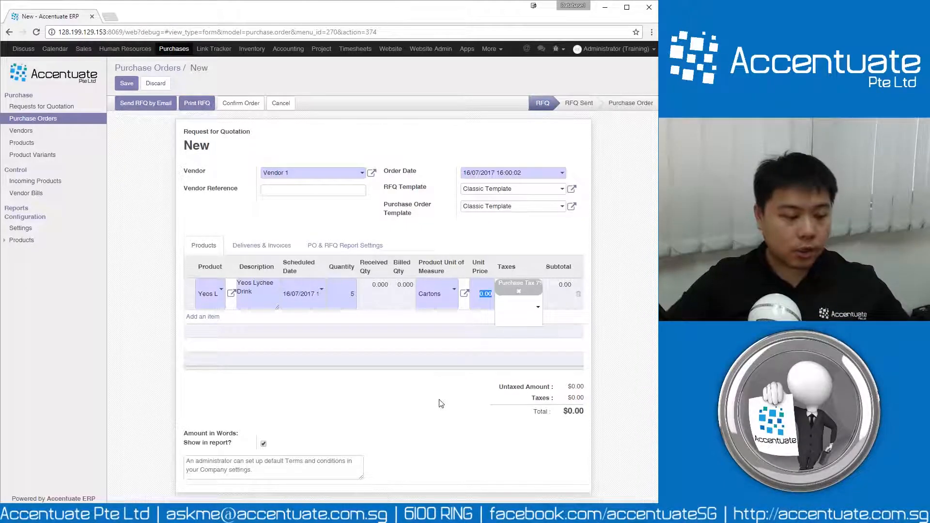
{"action": "type", "text": "7.20"}
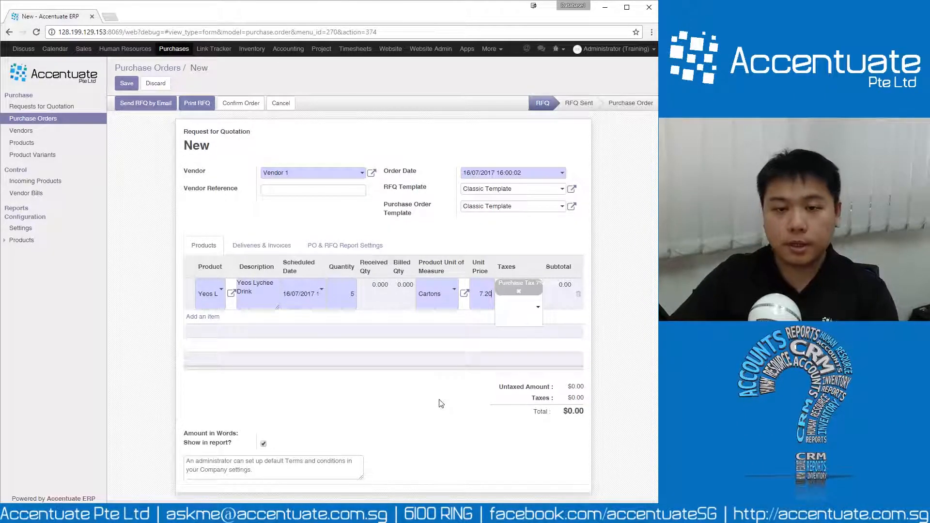
{"action": "left_click", "coordinate": [625, 223]}
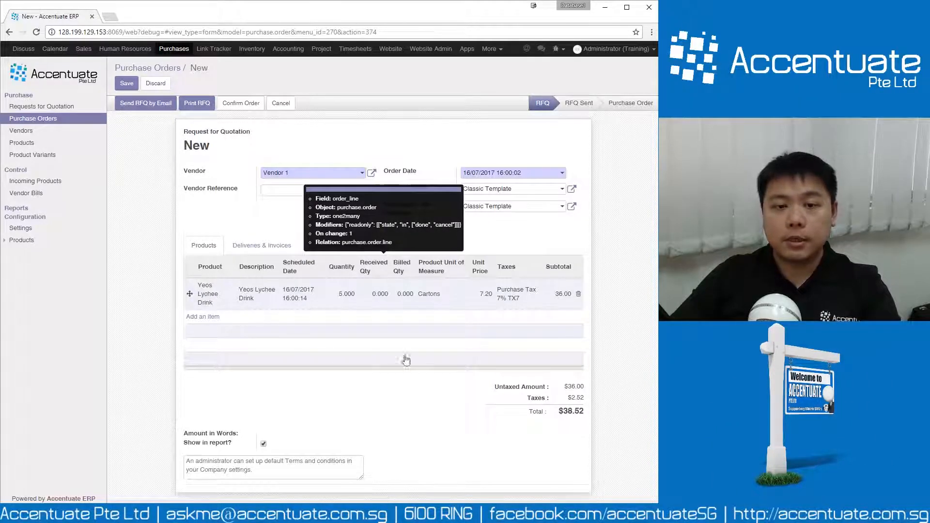
Step: Save the Vendor 1 purchase order and confirm it after reviewing its delivery and invoicing details
{"action": "left_click", "coordinate": [127, 87]}
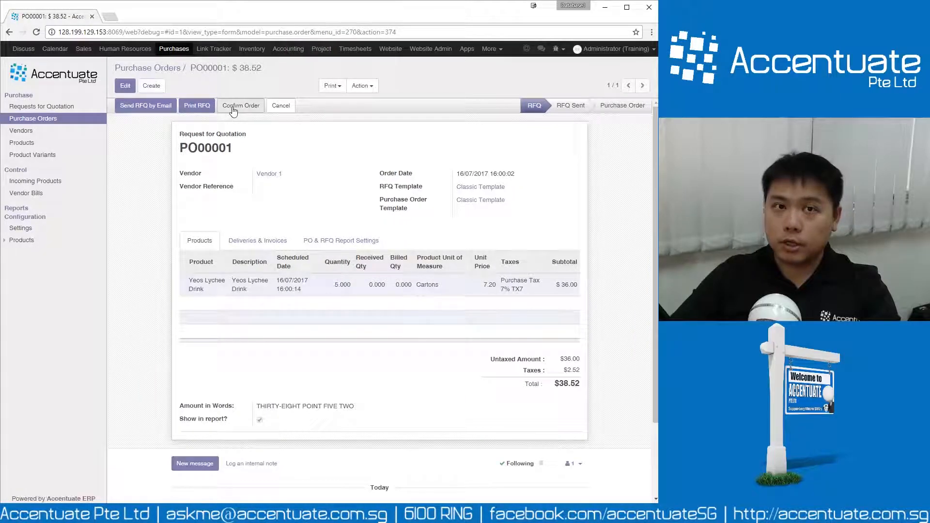
{"action": "left_click", "coordinate": [125, 86]}
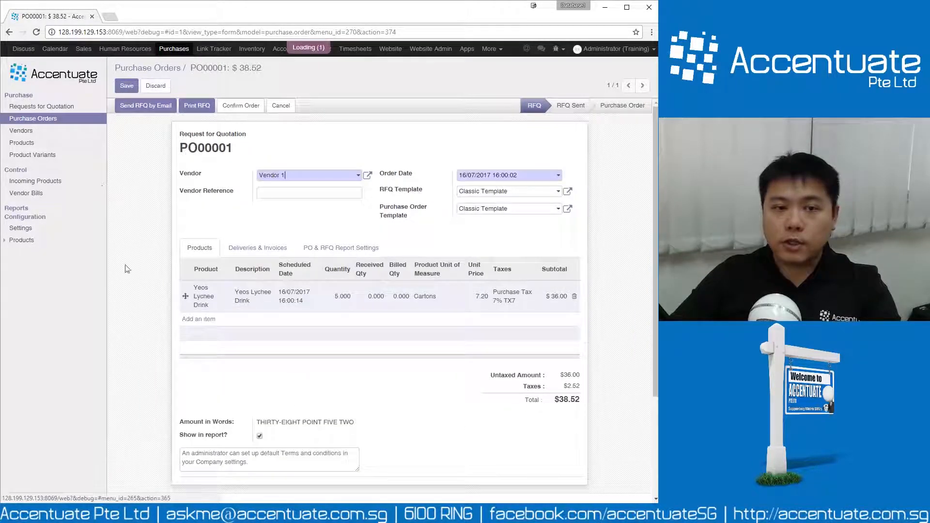
{"action": "left_click", "coordinate": [270, 247]}
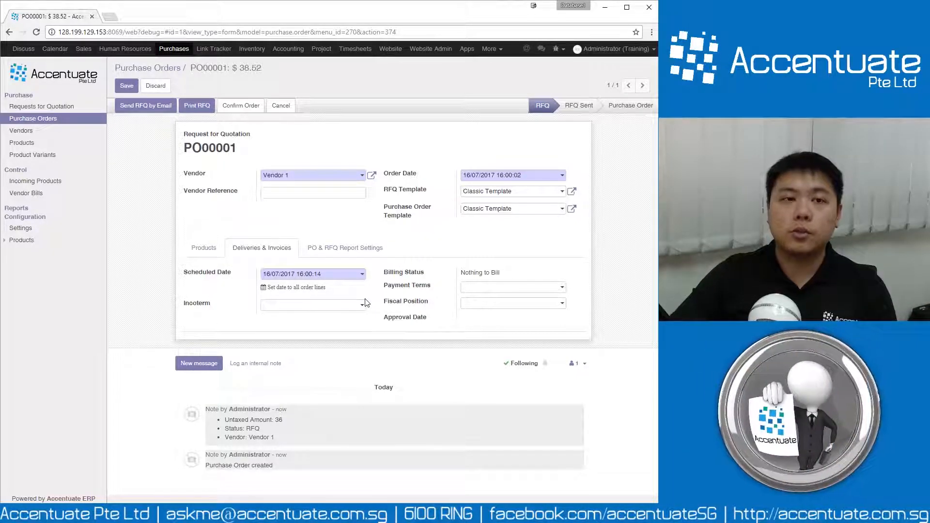
{"action": "left_click", "coordinate": [203, 247]}
{"action": "left_click", "coordinate": [126, 85]}
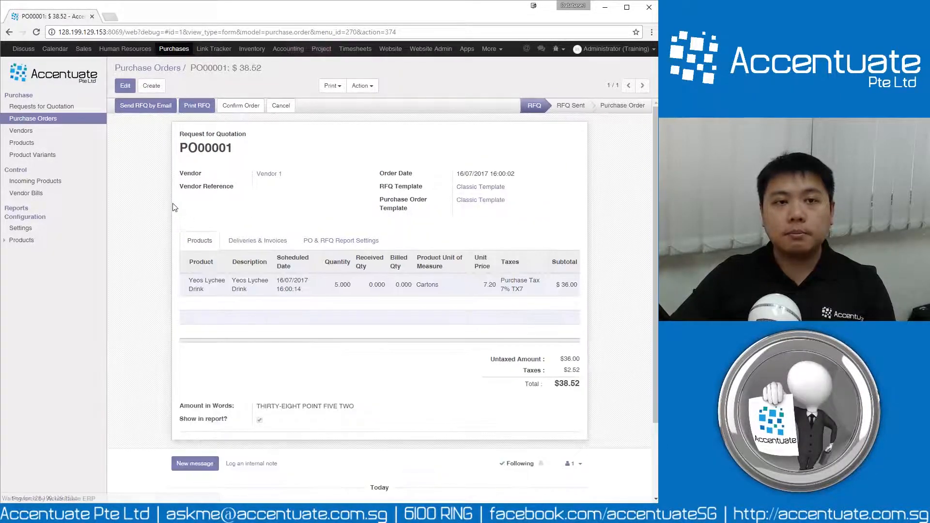
{"action": "left_click", "coordinate": [248, 105]}
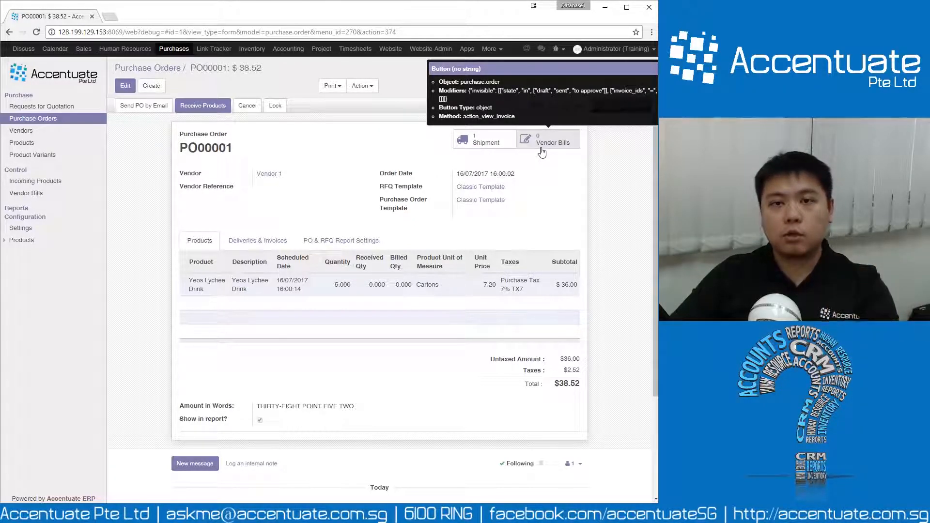
Step: Examine the quantity and unit of measure on the purchase order's incoming shipment, and return to the order
{"action": "left_click", "coordinate": [474, 148]}
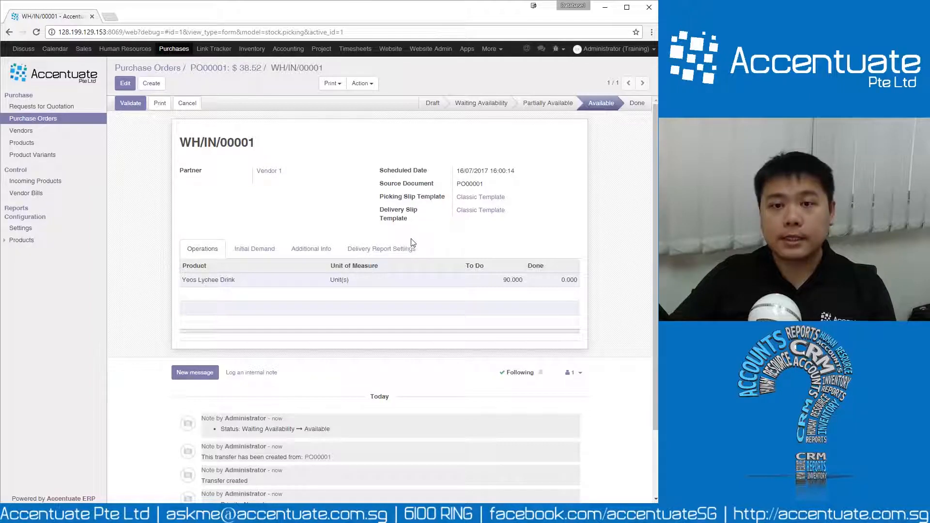
{"action": "mouse_move", "coordinate": [212, 289]}
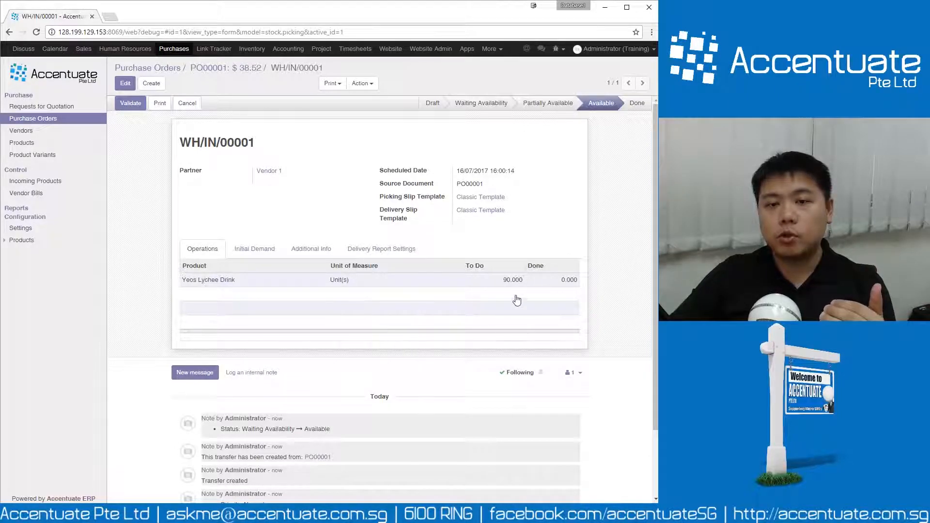
{"action": "mouse_move", "coordinate": [386, 273]}
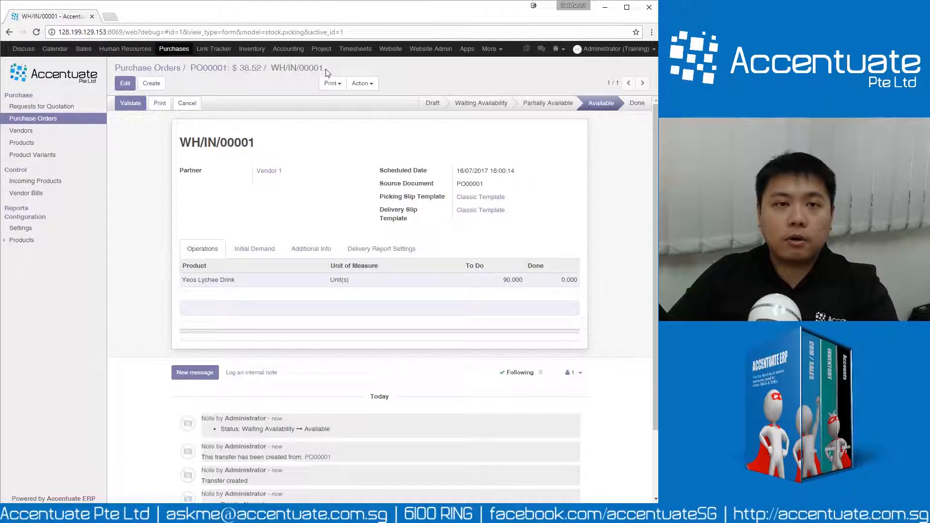
{"action": "left_click_drag", "start_coordinate": [325, 68], "coordinate": [185, 83]}
{"action": "left_click", "coordinate": [283, 81]}
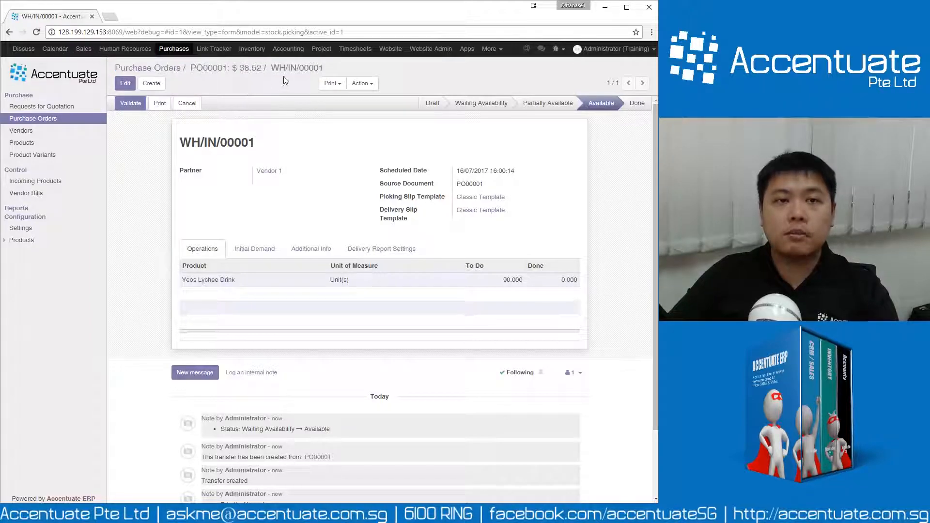
{"action": "left_click_drag", "start_coordinate": [324, 71], "coordinate": [112, 71]}
{"action": "left_click", "coordinate": [296, 82]}
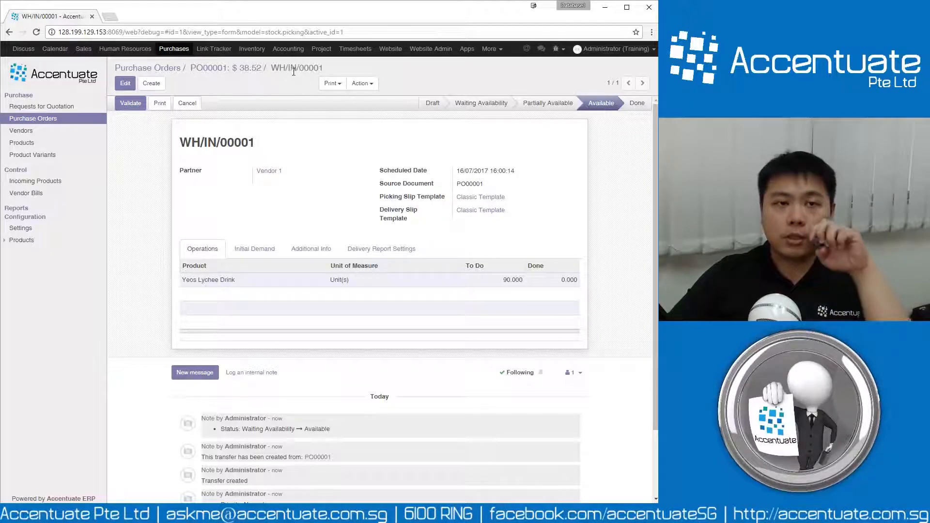
{"action": "left_click", "coordinate": [257, 72]}
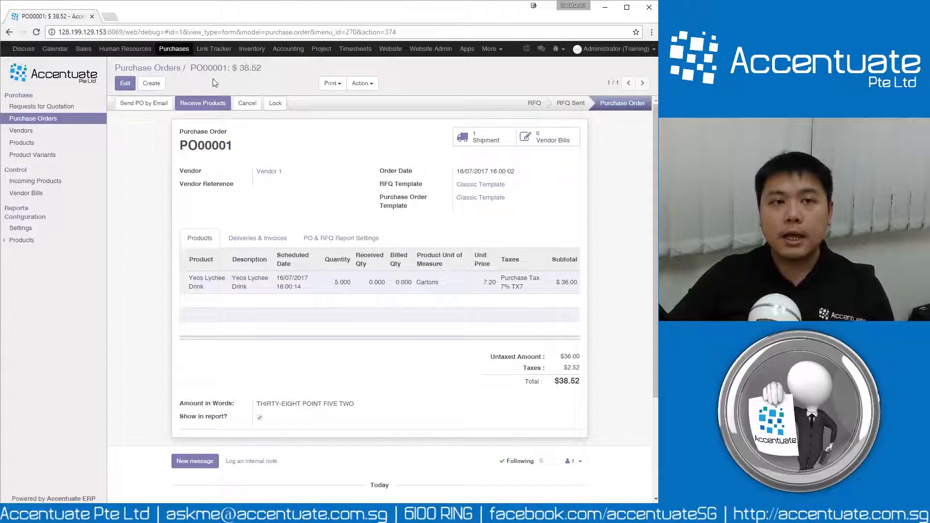
Step: Reopen the purchase order's shipment and validate it as an immediate transfer of all quantities to do
{"action": "left_click", "coordinate": [461, 140]}
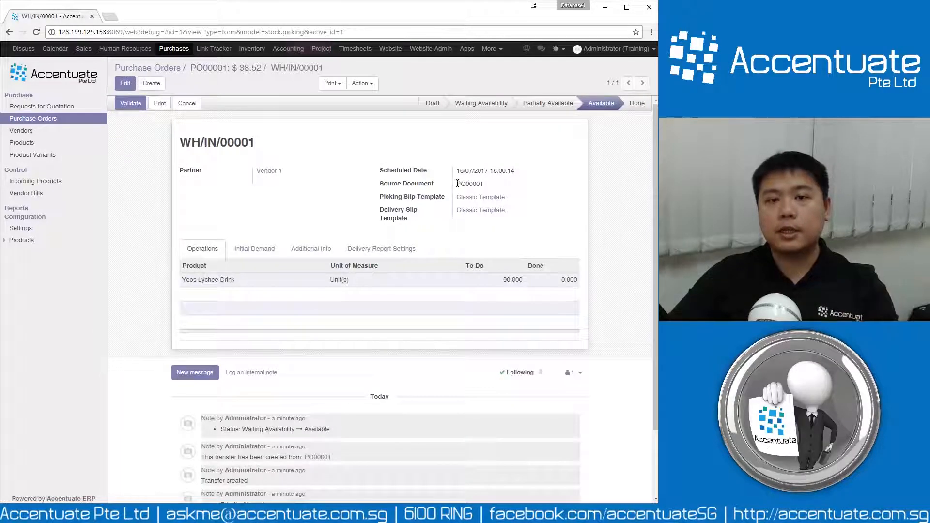
{"action": "mouse_move", "coordinate": [488, 295]}
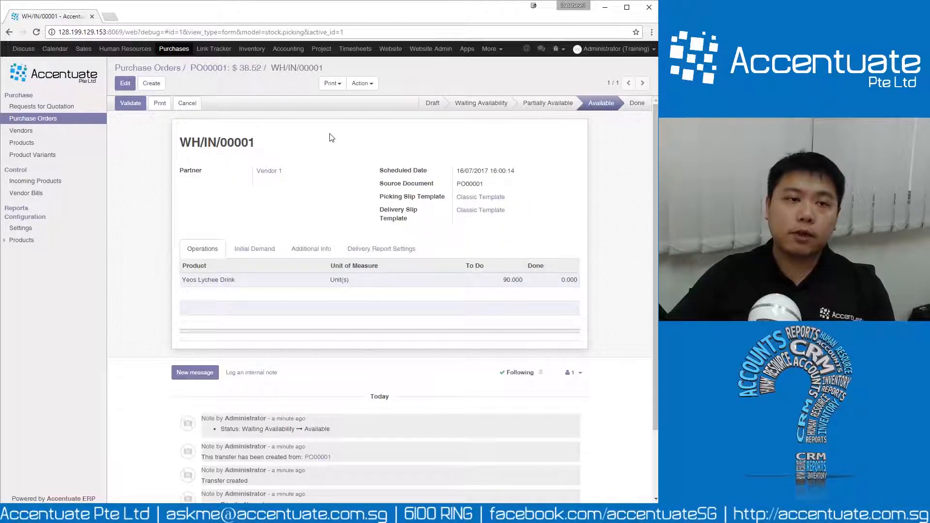
{"action": "left_click", "coordinate": [130, 103]}
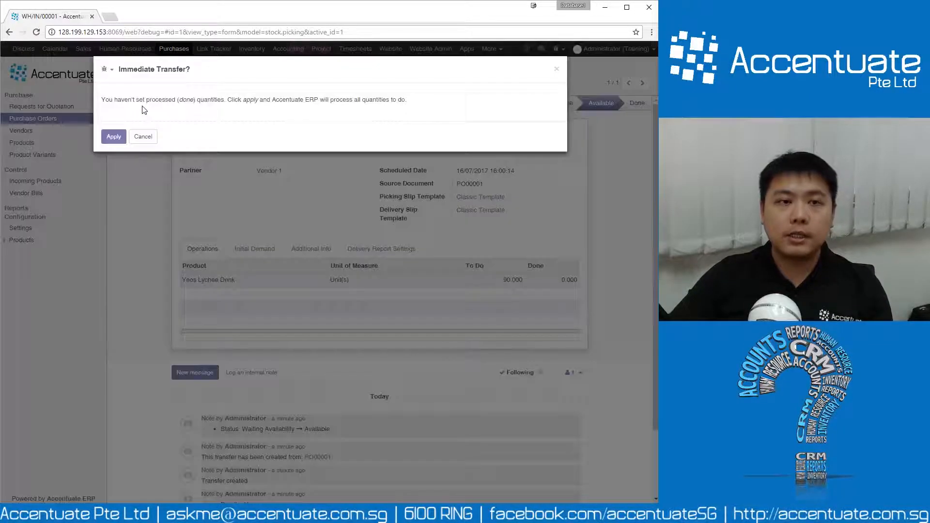
{"action": "left_click", "coordinate": [113, 137]}
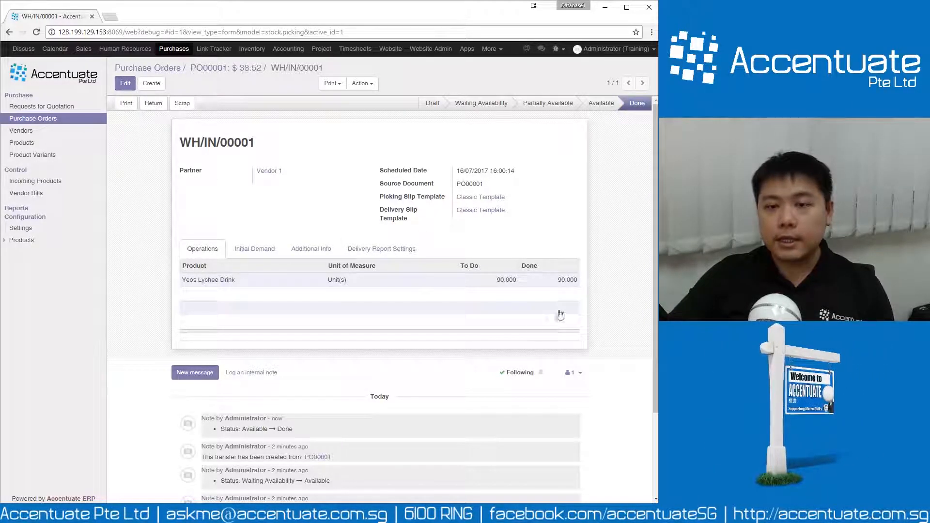
{"action": "mouse_move", "coordinate": [559, 283]}
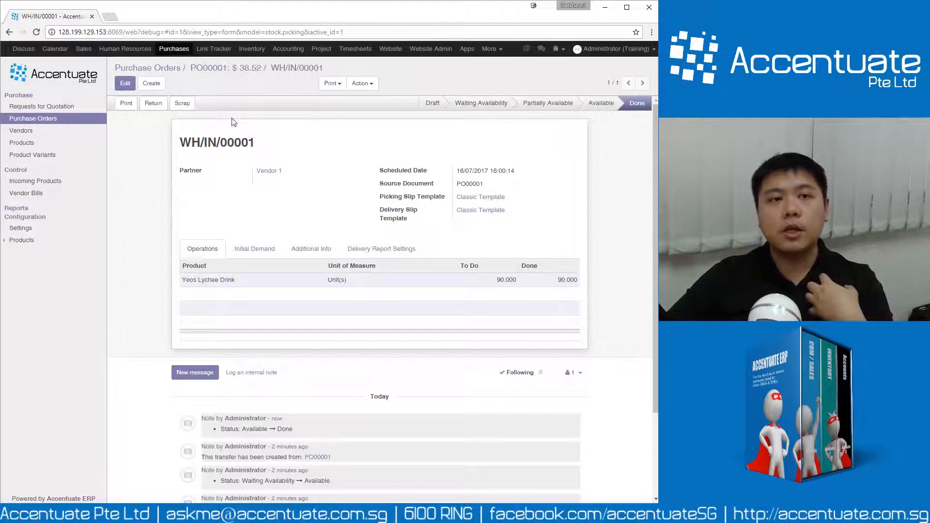
Step: View the Inventory Valuation report and expand Yeos Lychee Drink down to its WH/Stock entries
{"action": "left_click", "coordinate": [251, 49]}
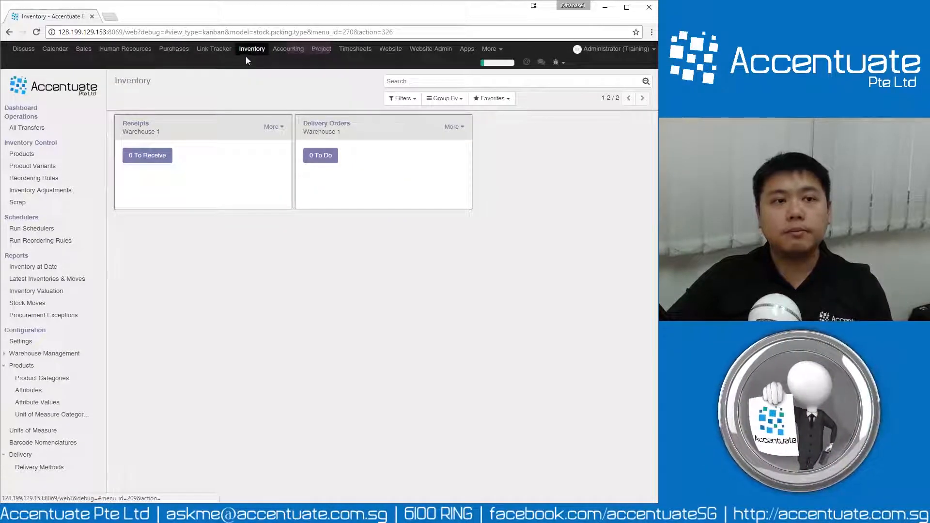
{"action": "left_click", "coordinate": [42, 291]}
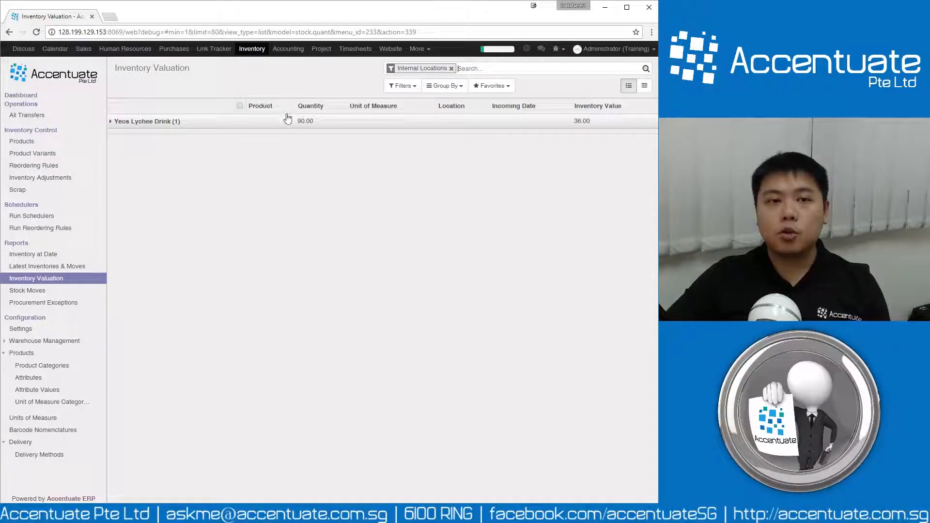
{"action": "left_click", "coordinate": [289, 120]}
{"action": "left_click", "coordinate": [224, 140]}
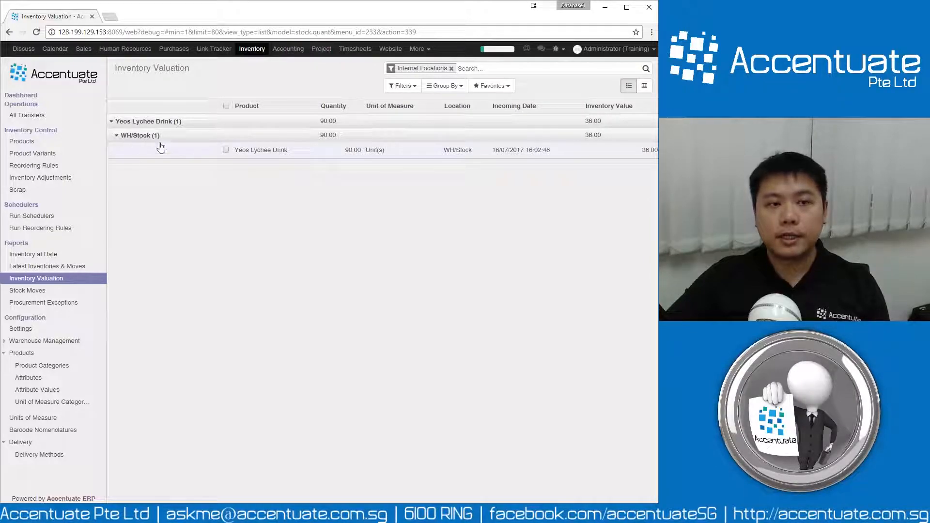